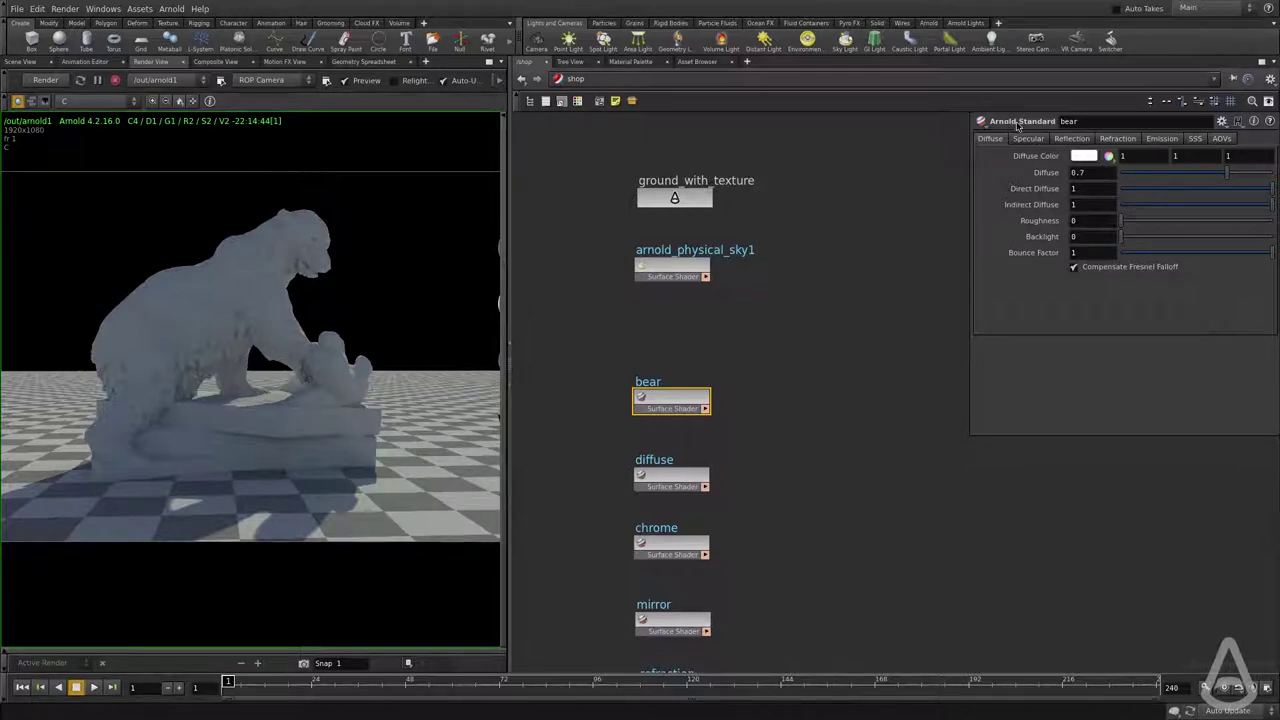
- Open the object network and review the light settings of the skydome light arnold_light1
left_click(594, 78)
left_click(622, 120)
left_click_drag(723, 385, 595, 279)
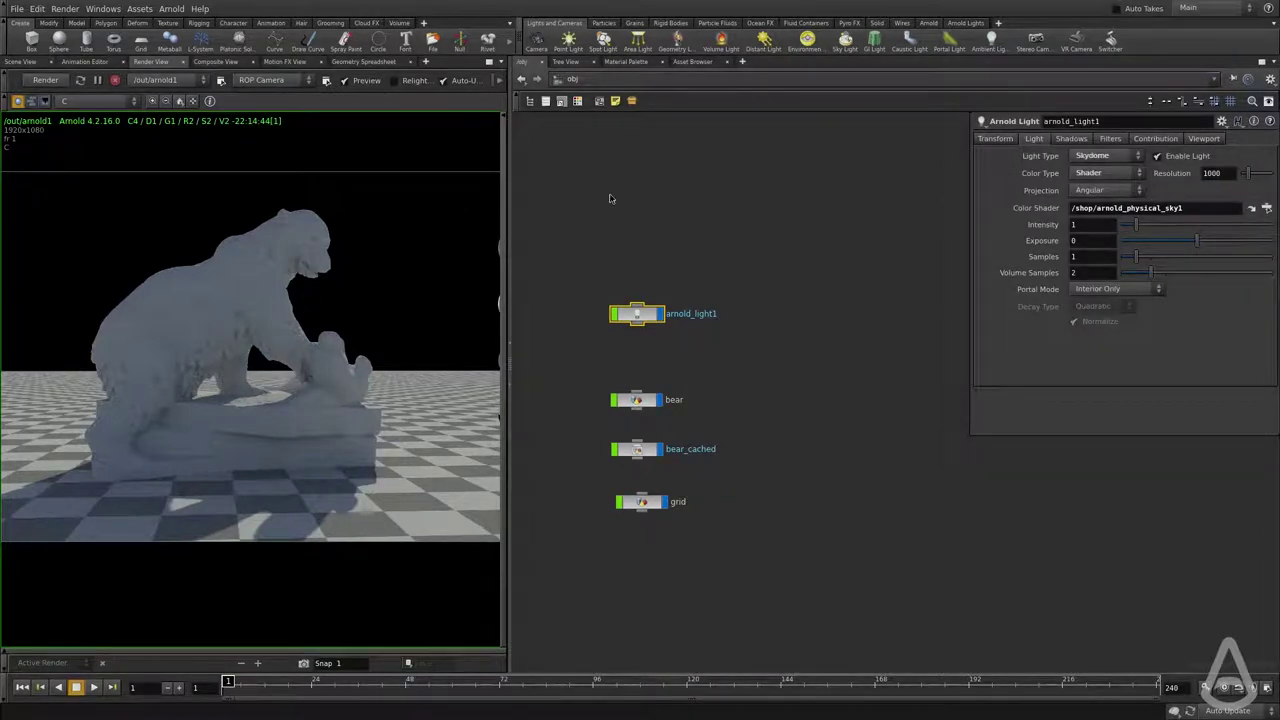
- Back in the shader network, set the bear shader's Diffuse weight to 0 and re-render the scene
left_click(587, 80)
left_click(600, 150)
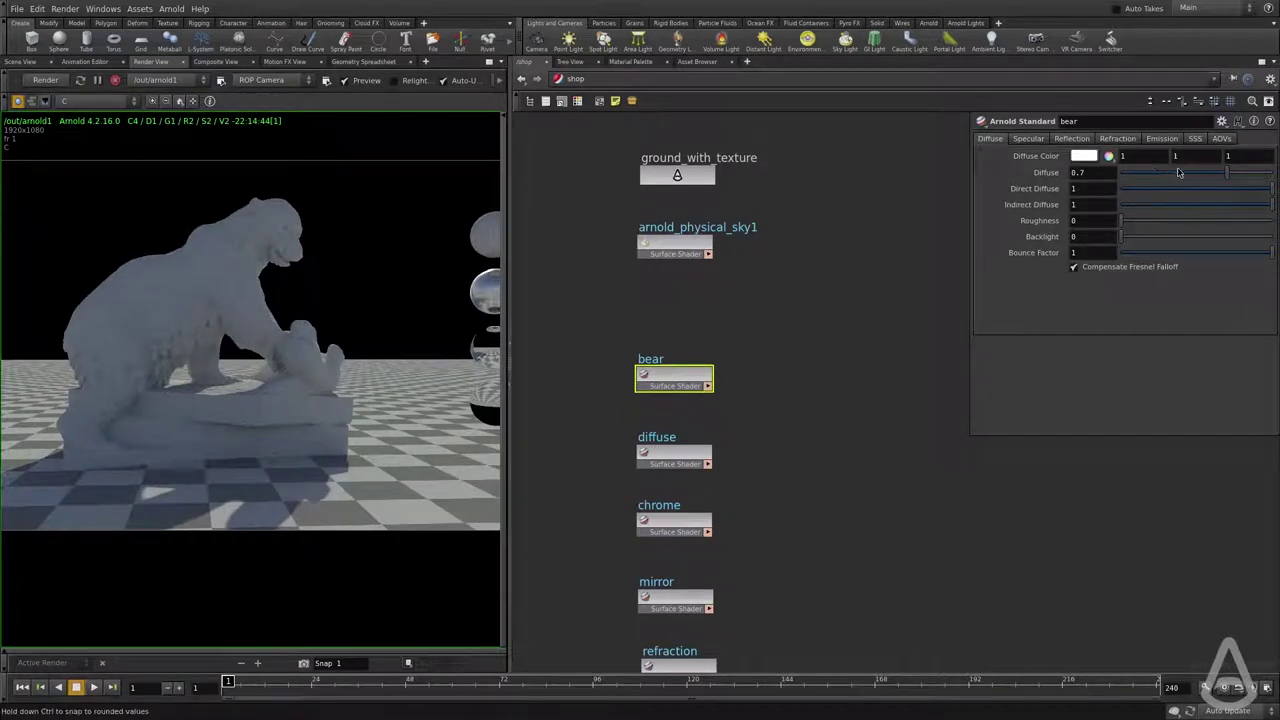
left_click_drag(1177, 172, 1121, 172)
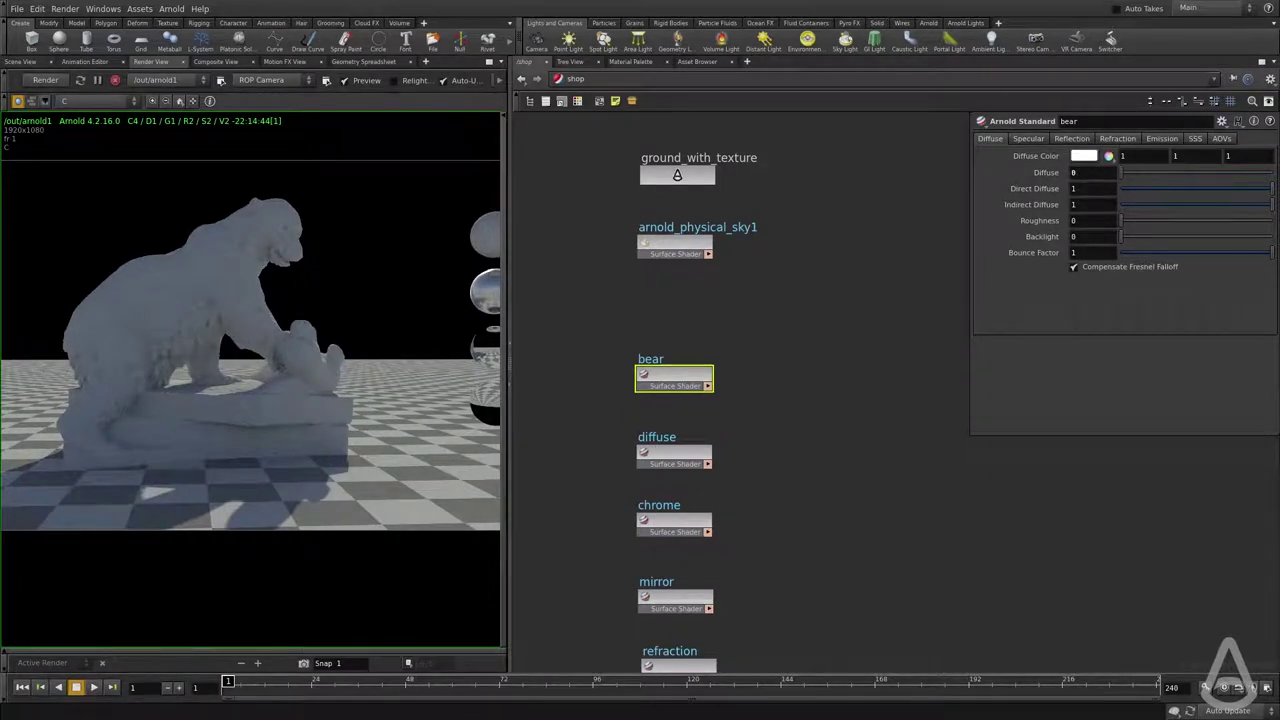
left_click(43, 82)
middle_click_drag(175, 347, 205, 347)
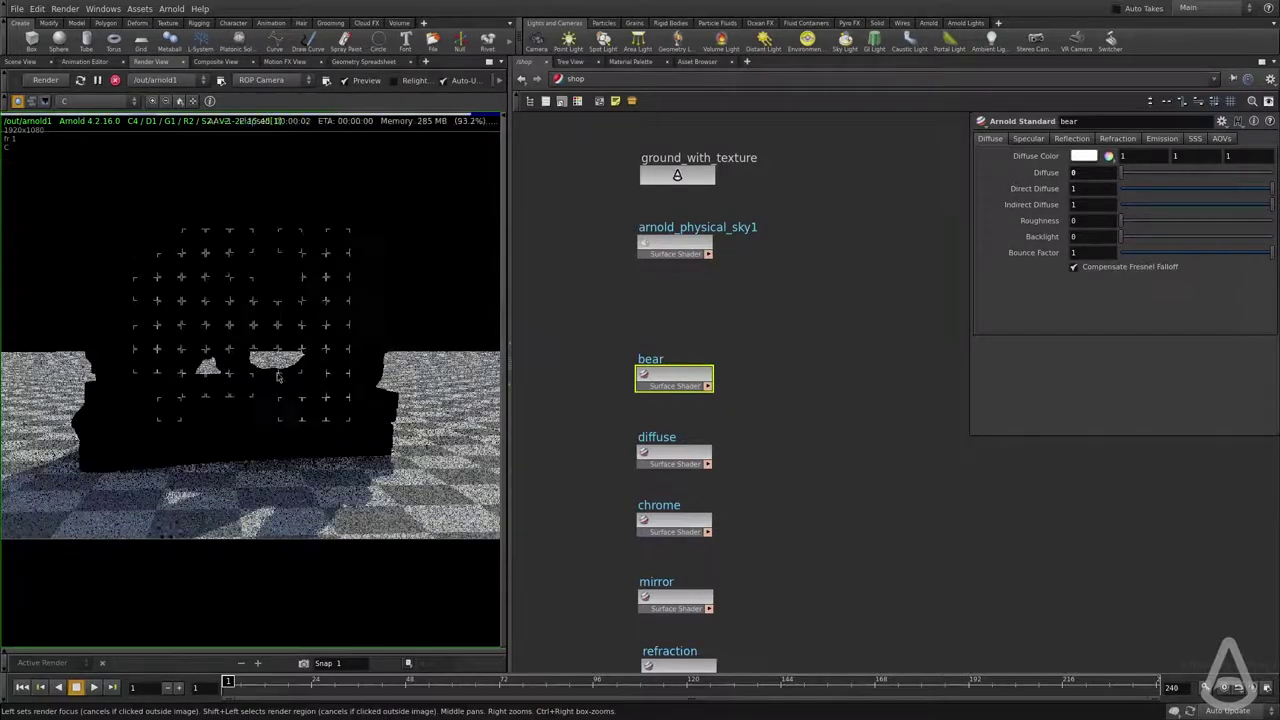
middle_click_drag(237, 276, 271, 337)
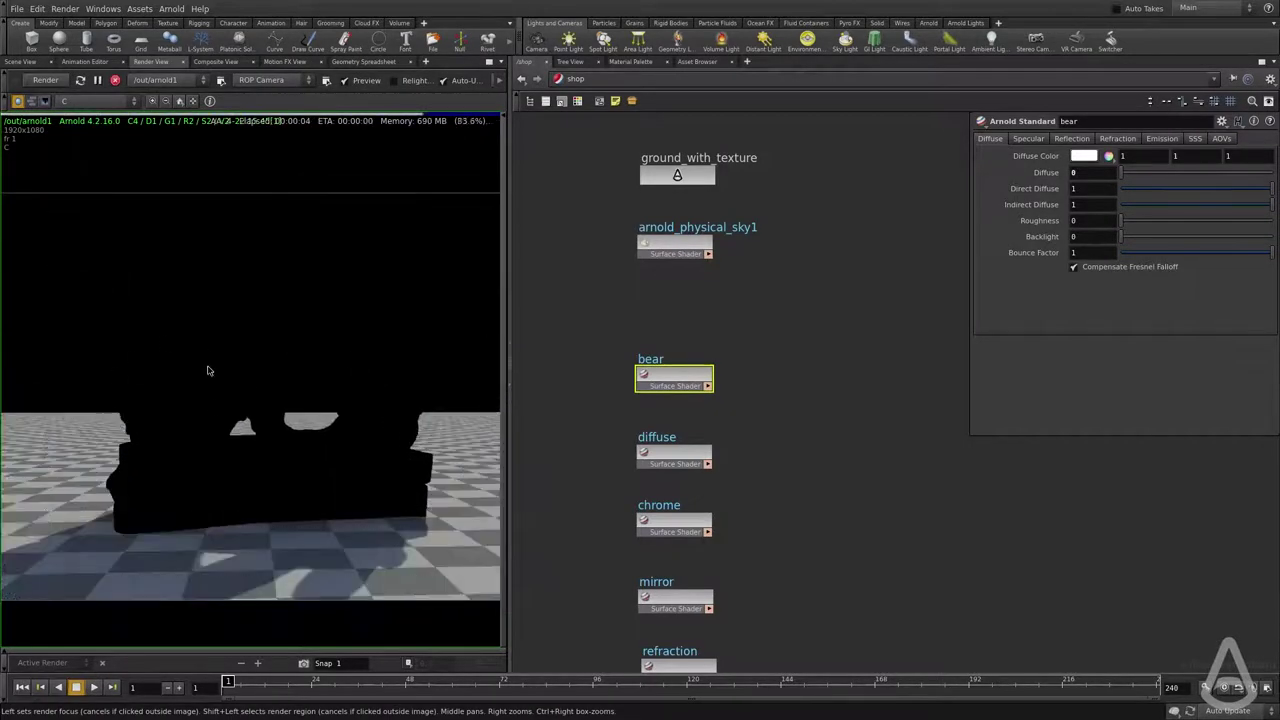
- Set the bear shader's Reflection weight to 1 and view the mirror-like bear in the render
left_click(1028, 138)
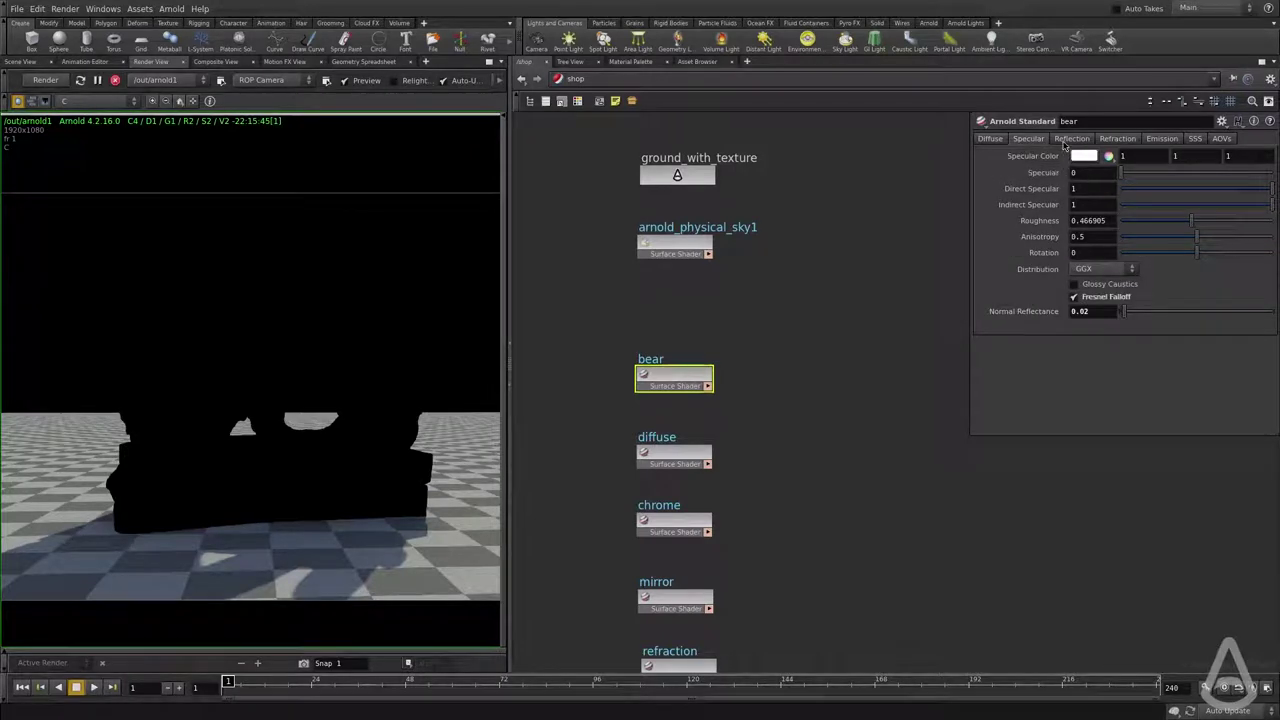
left_click(1066, 139)
left_click_drag(1121, 173, 1279, 177)
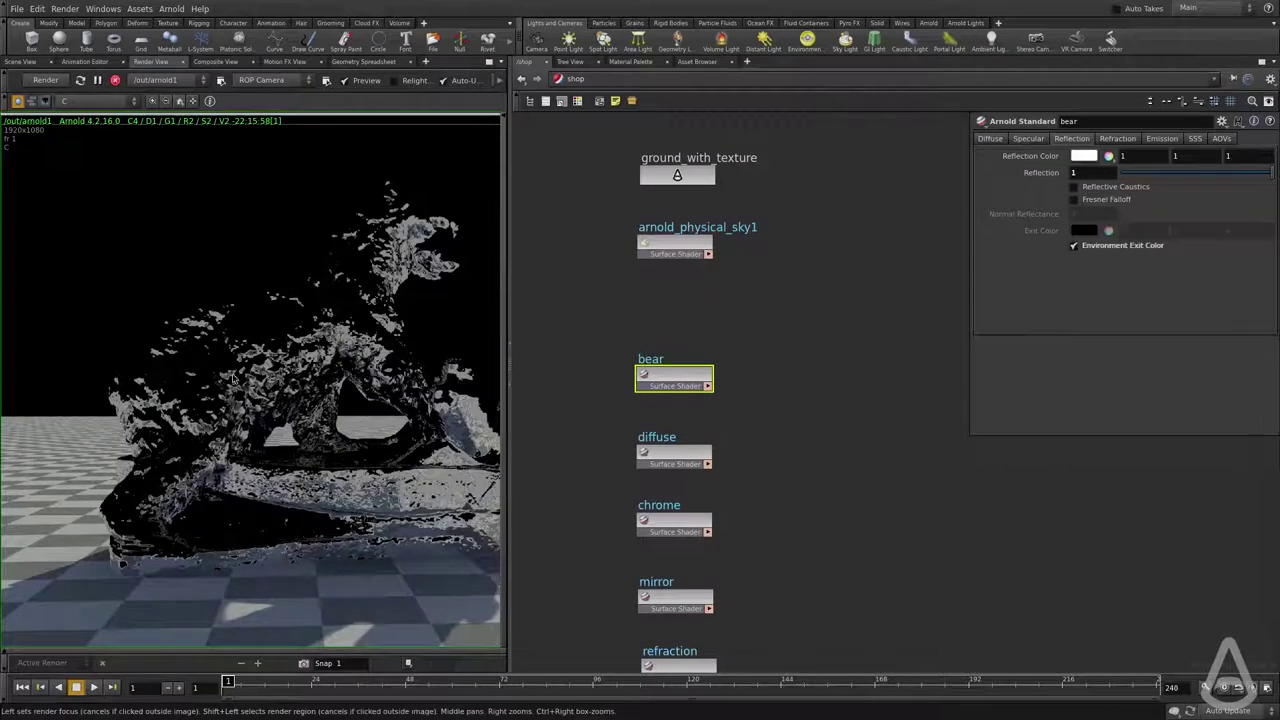
middle_click_drag(233, 378, 220, 358)
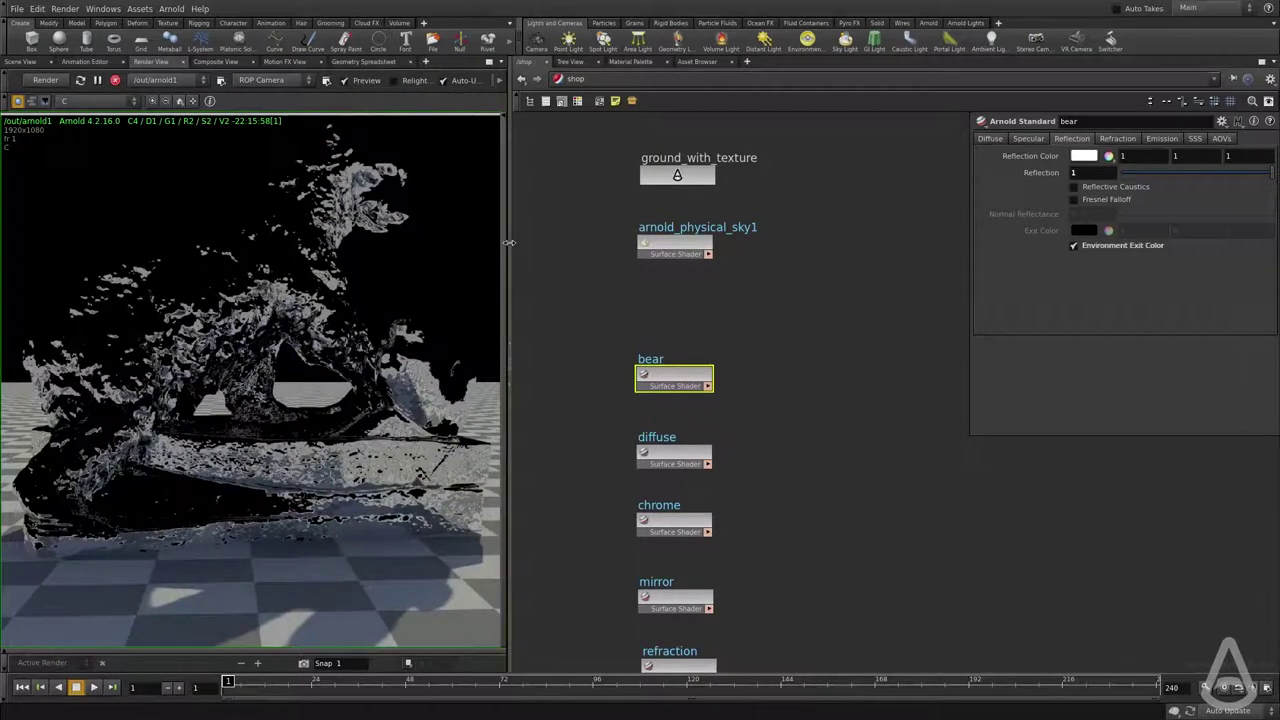
- Widen the render view and check the skydome light arnold_light1 in the object network against the rendered bear
left_click_drag(508, 242, 626, 242)
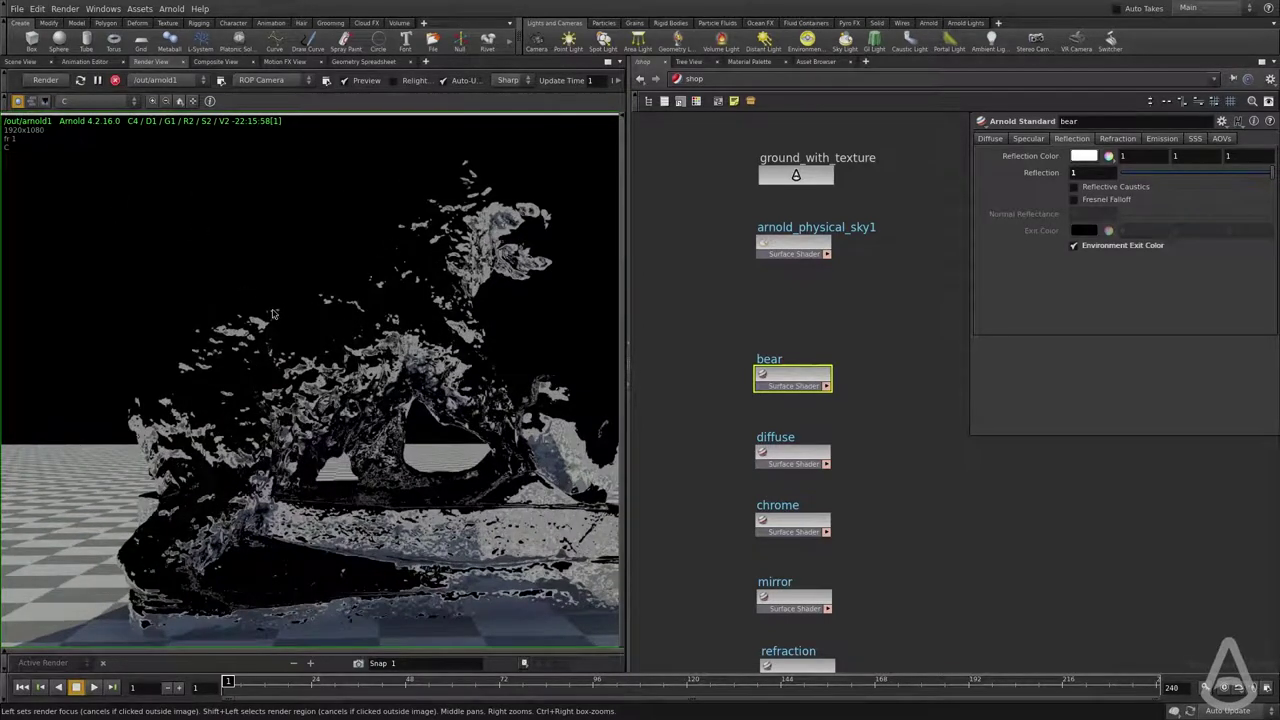
left_click(688, 79)
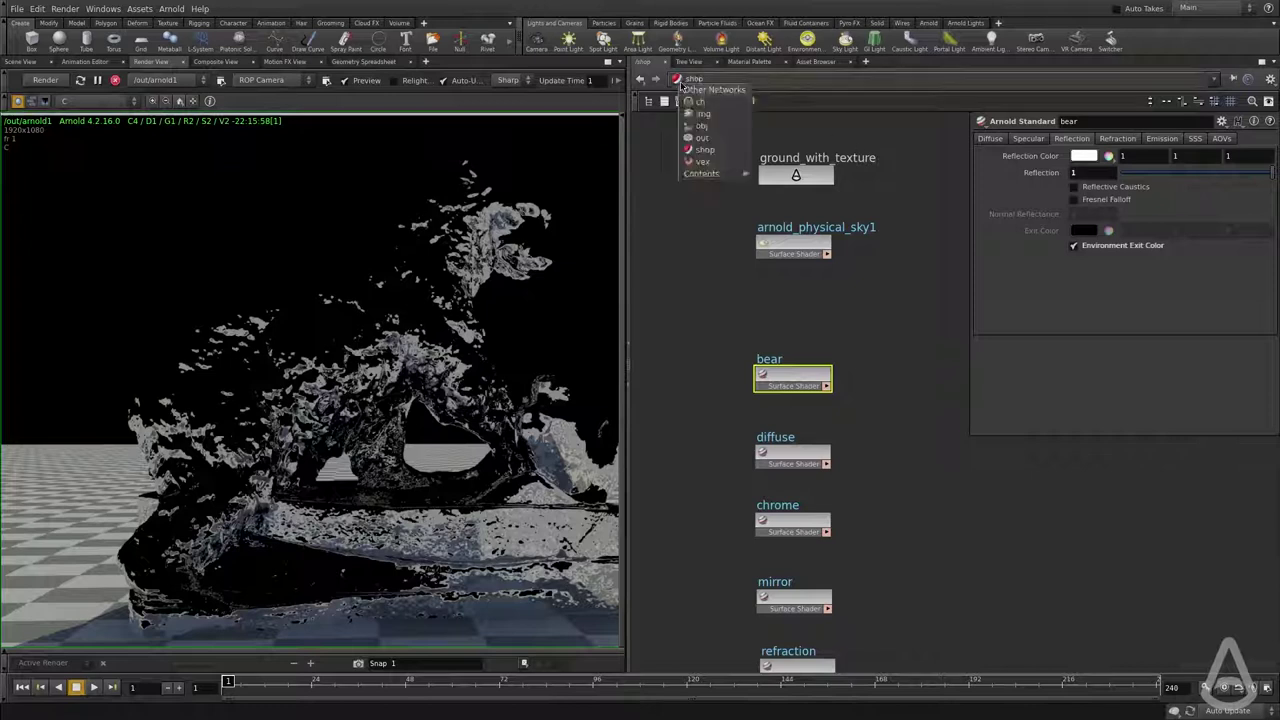
left_click(703, 132)
left_click(752, 315)
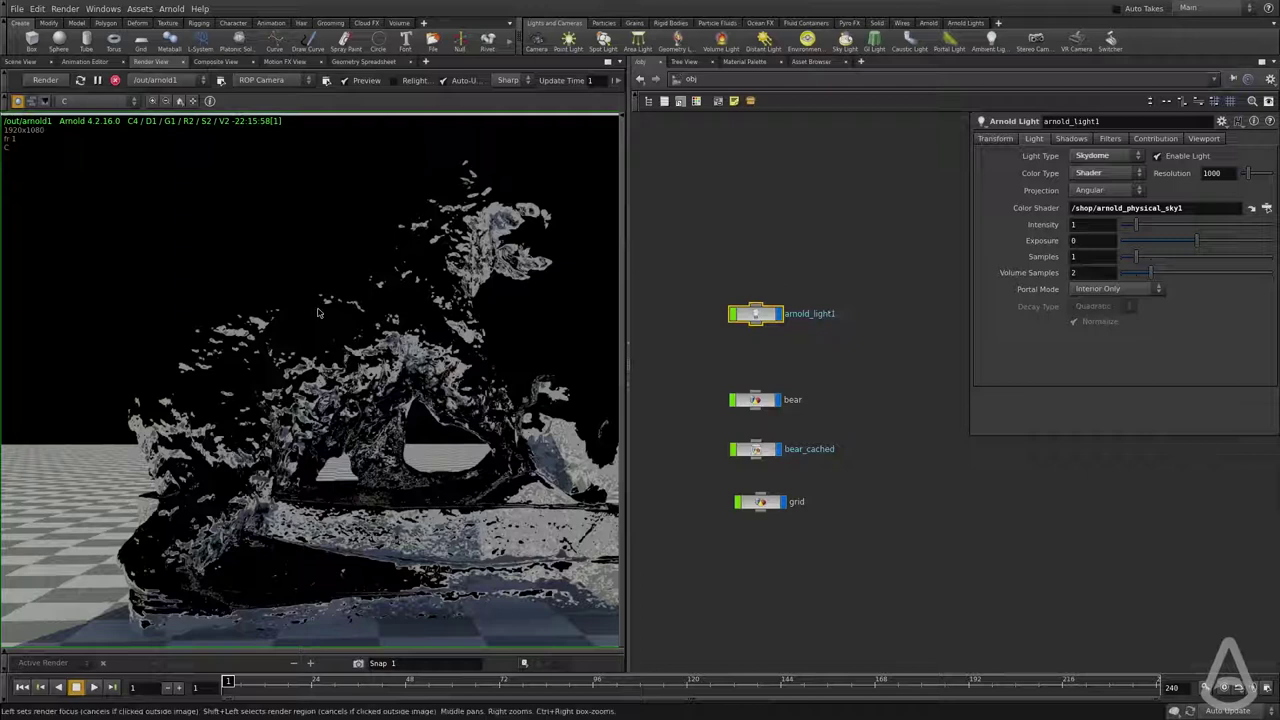
middle_click_drag(317, 309, 305, 292)
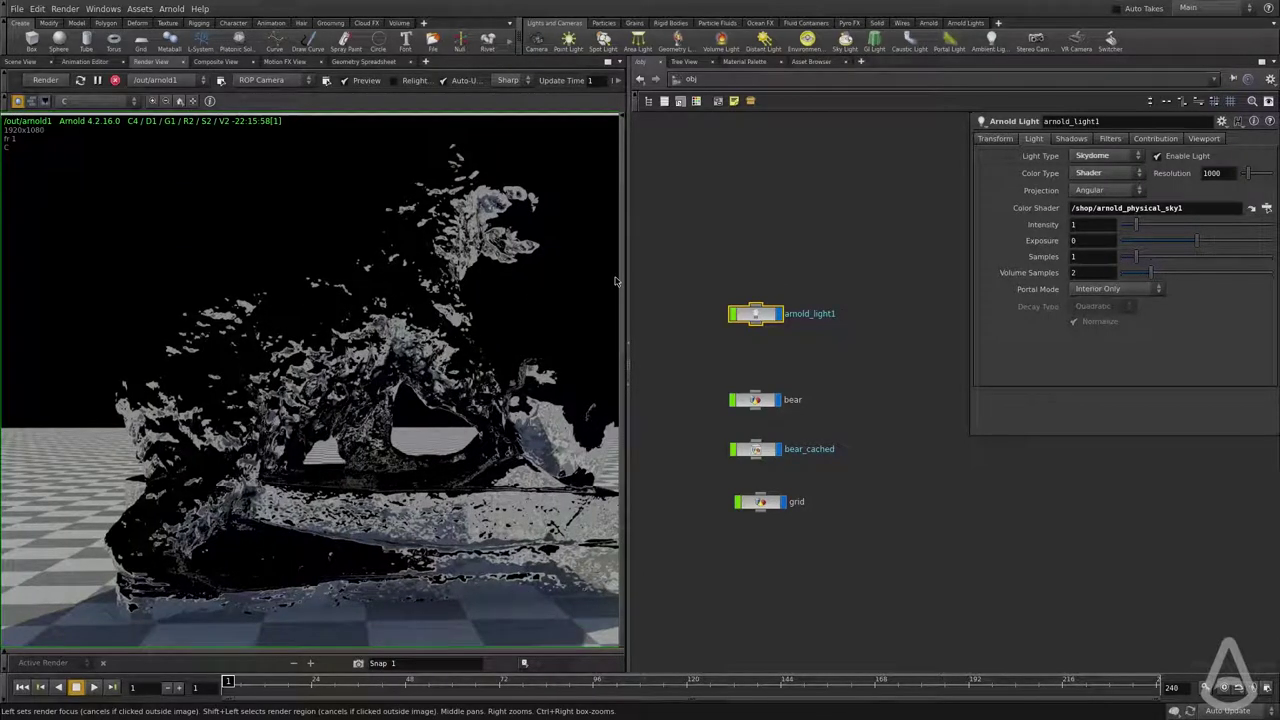
- Examine the ray depth properties of the arnold1 output node and compare the bear with the test spheres in the render
left_click(714, 81)
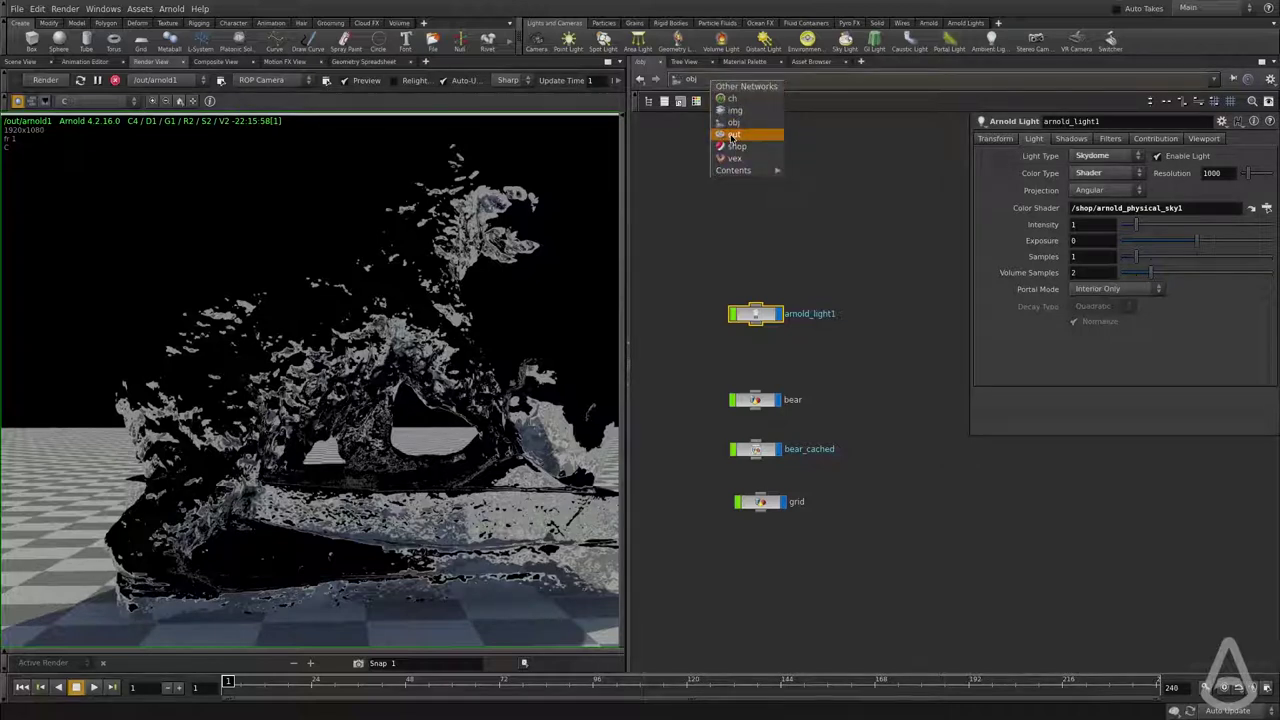
left_click(733, 135)
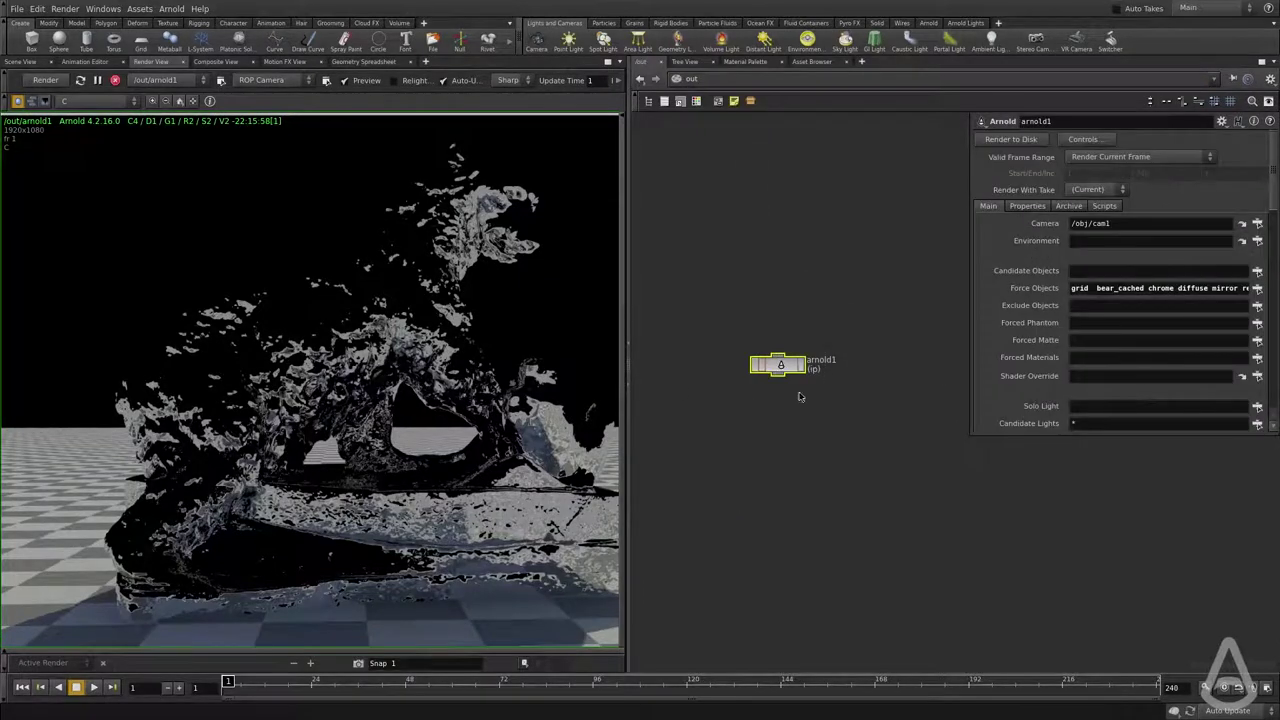
left_click(1027, 205)
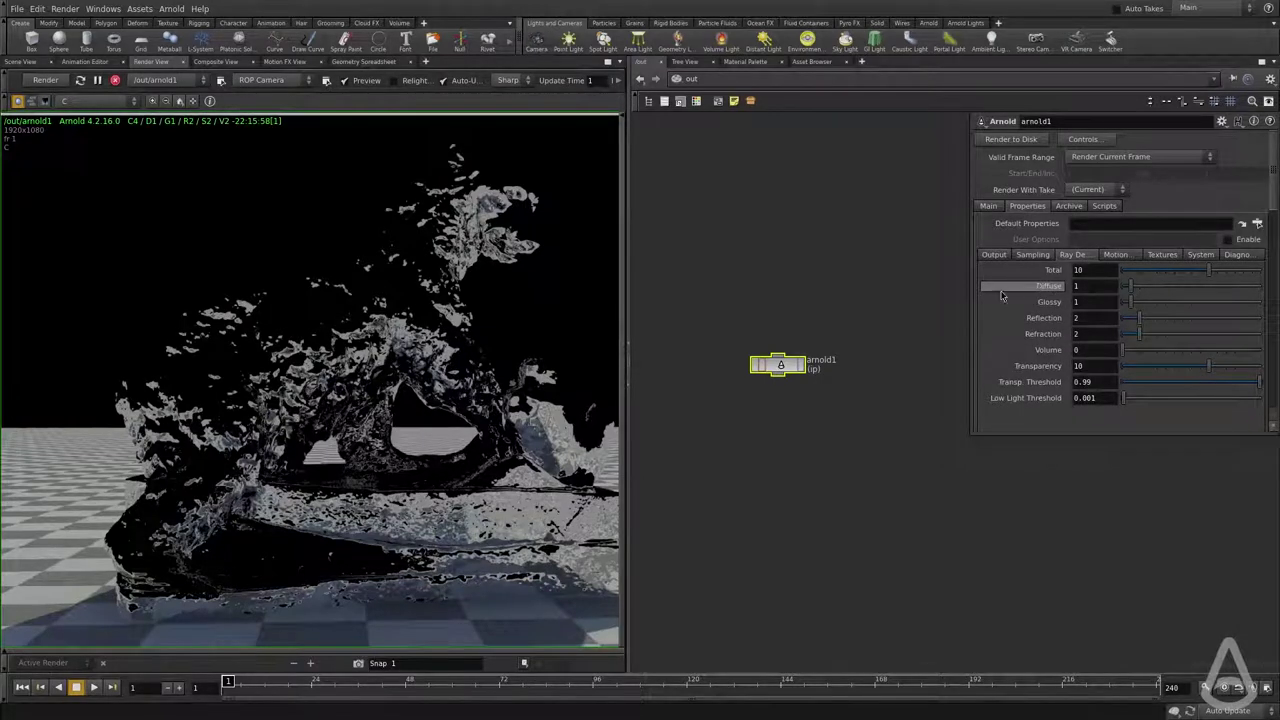
middle_click_drag(186, 378, 28, 386)
scroll(350, 380, "down", 3)
middle_click_drag(355, 378, 191, 379)
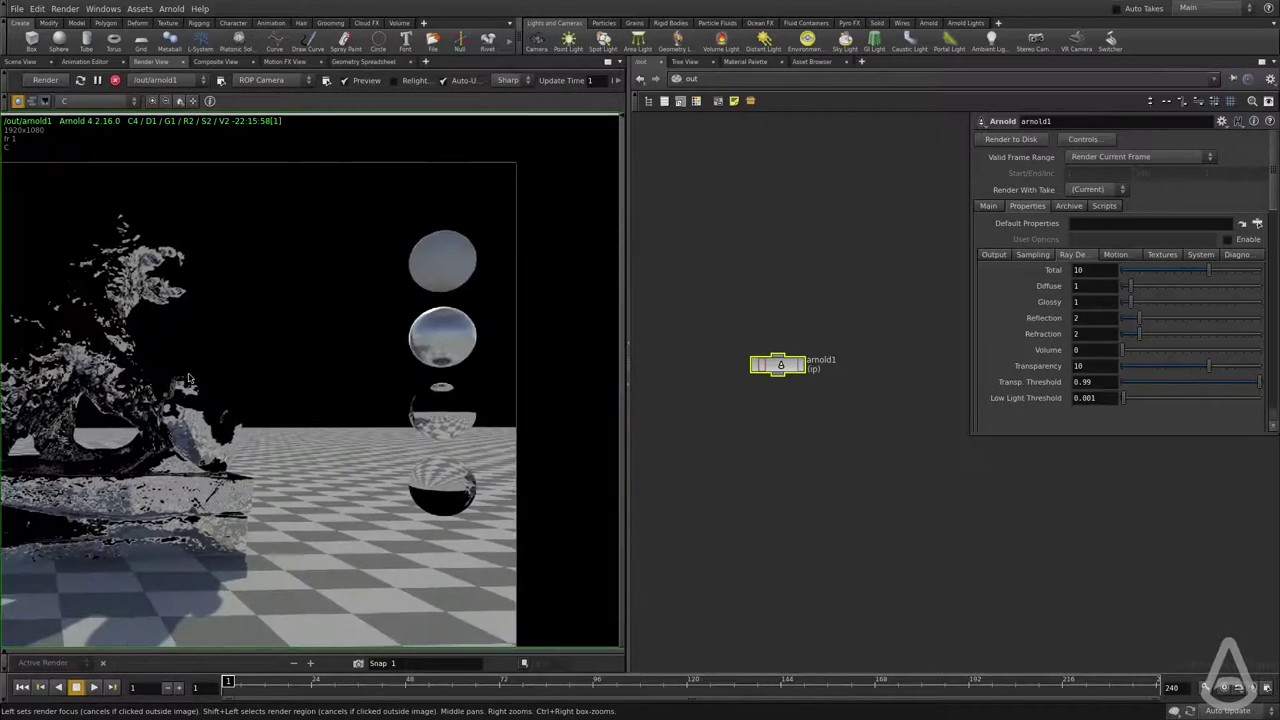
scroll(468, 369, "up", 1)
- Return to the shader network and set the bear shader's Reflection weight to 0
left_click(731, 79)
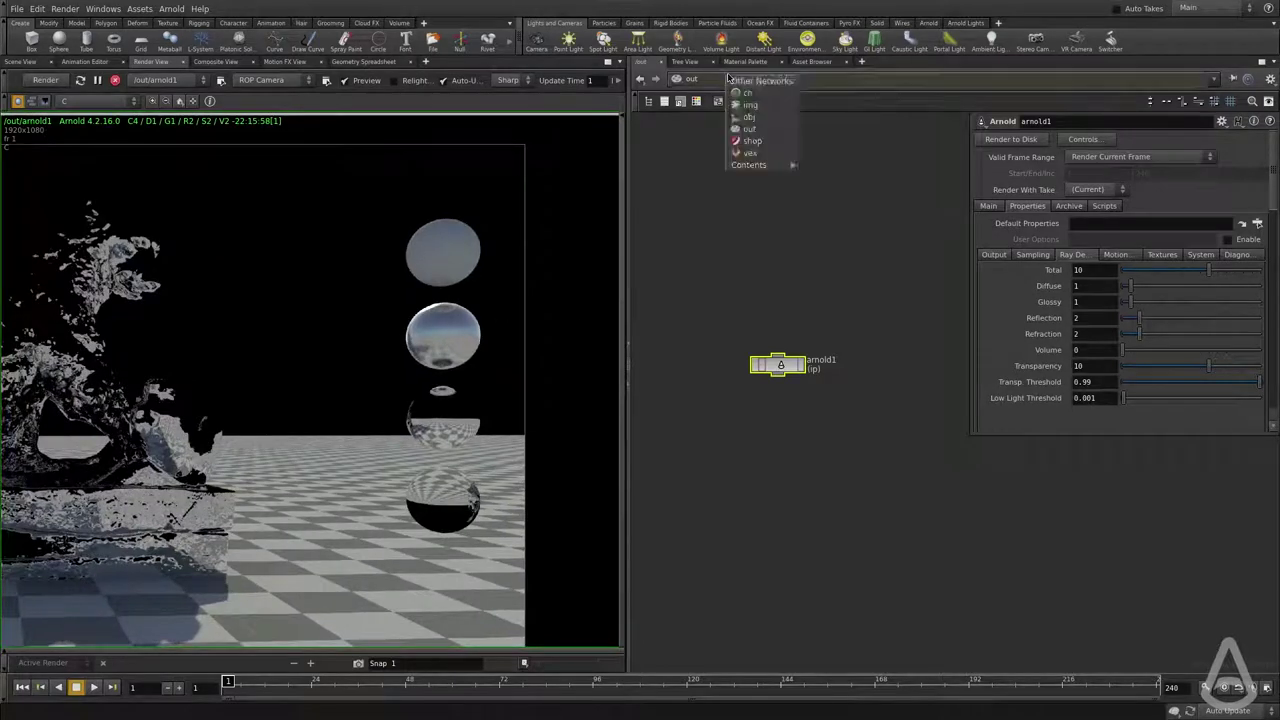
left_click(745, 143)
middle_click_drag(826, 323, 795, 277)
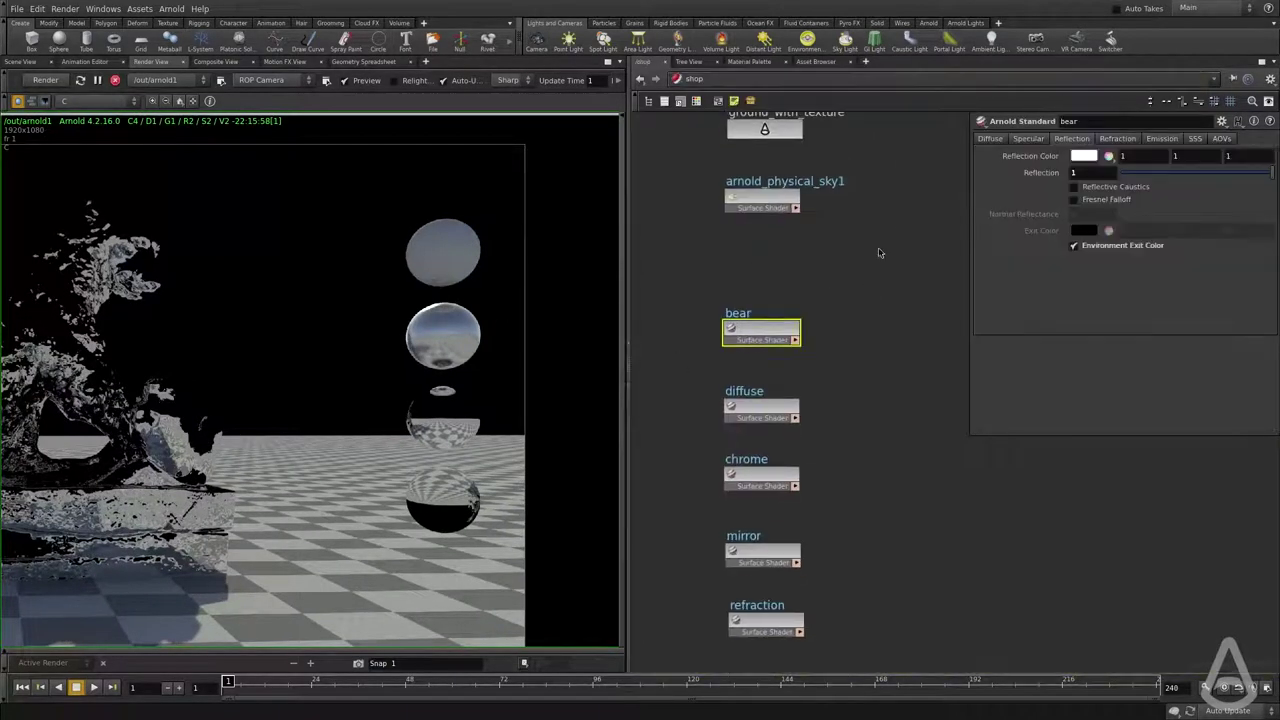
left_click_drag(1232, 179, 820, 210)
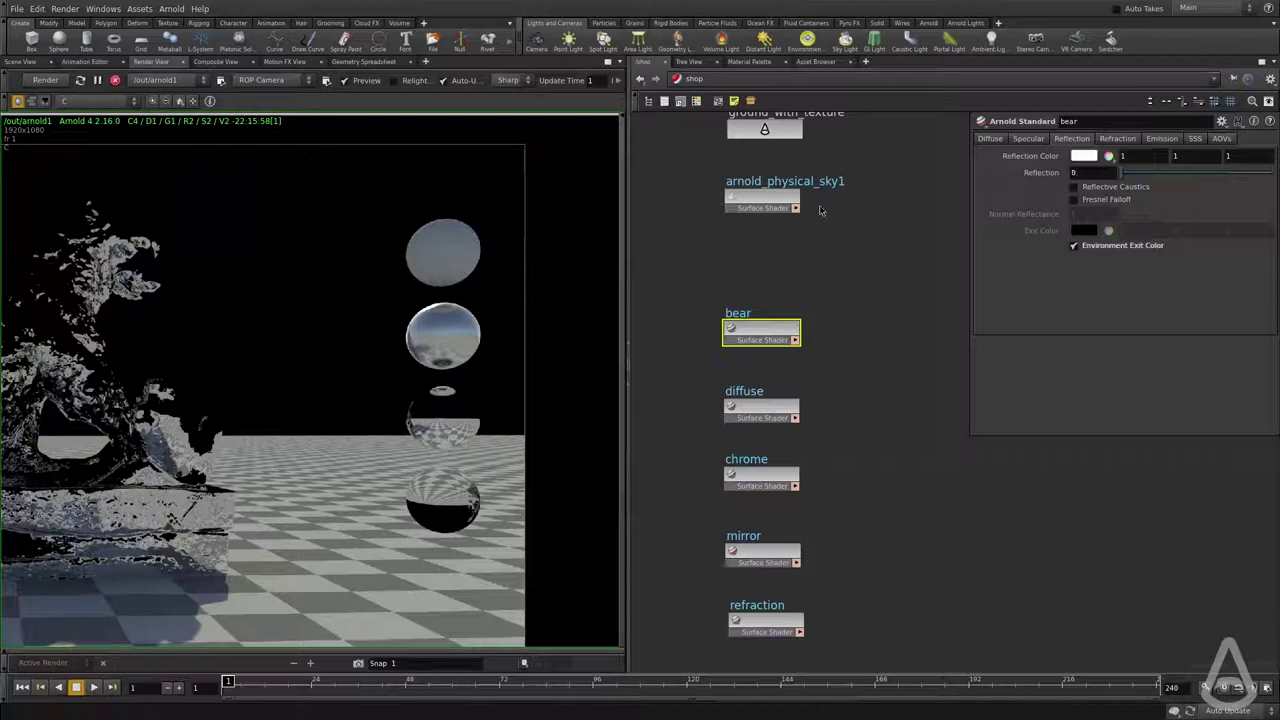
- Raise the bear shader's Specular weight to 0.718 and set its specular Roughness to 0
left_click(1029, 138)
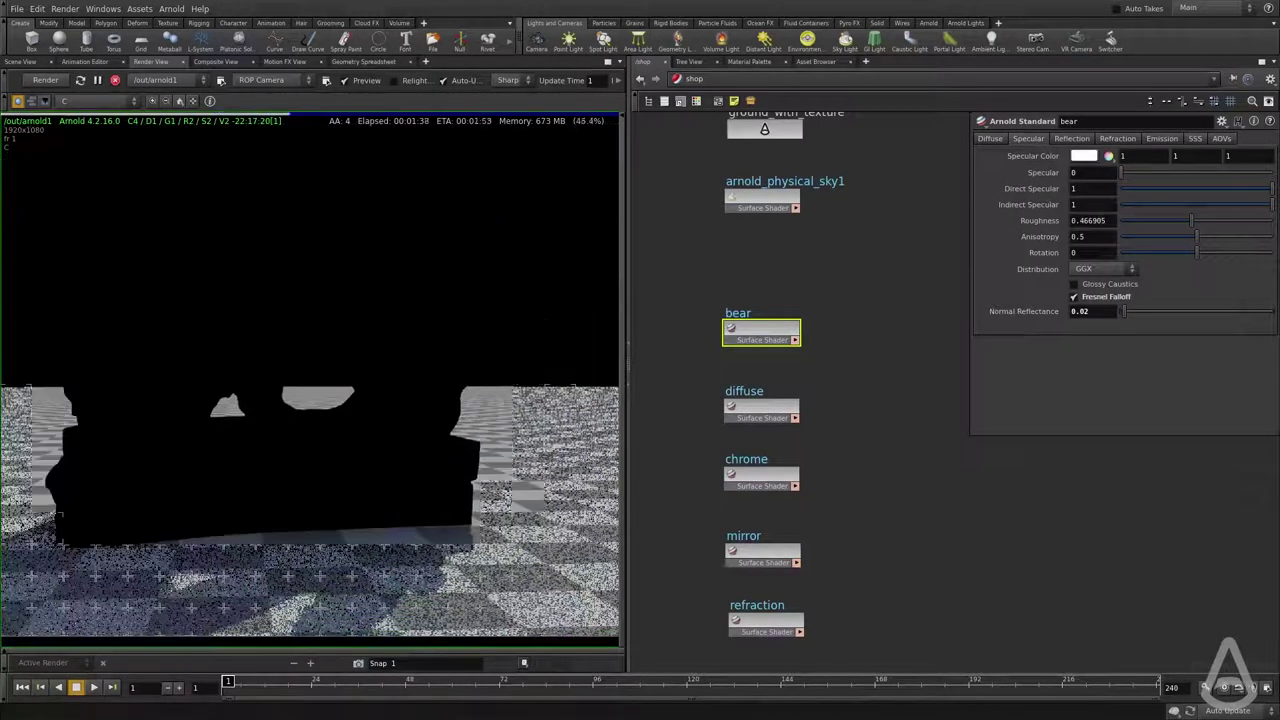
left_click_drag(1128, 177, 1230, 178)
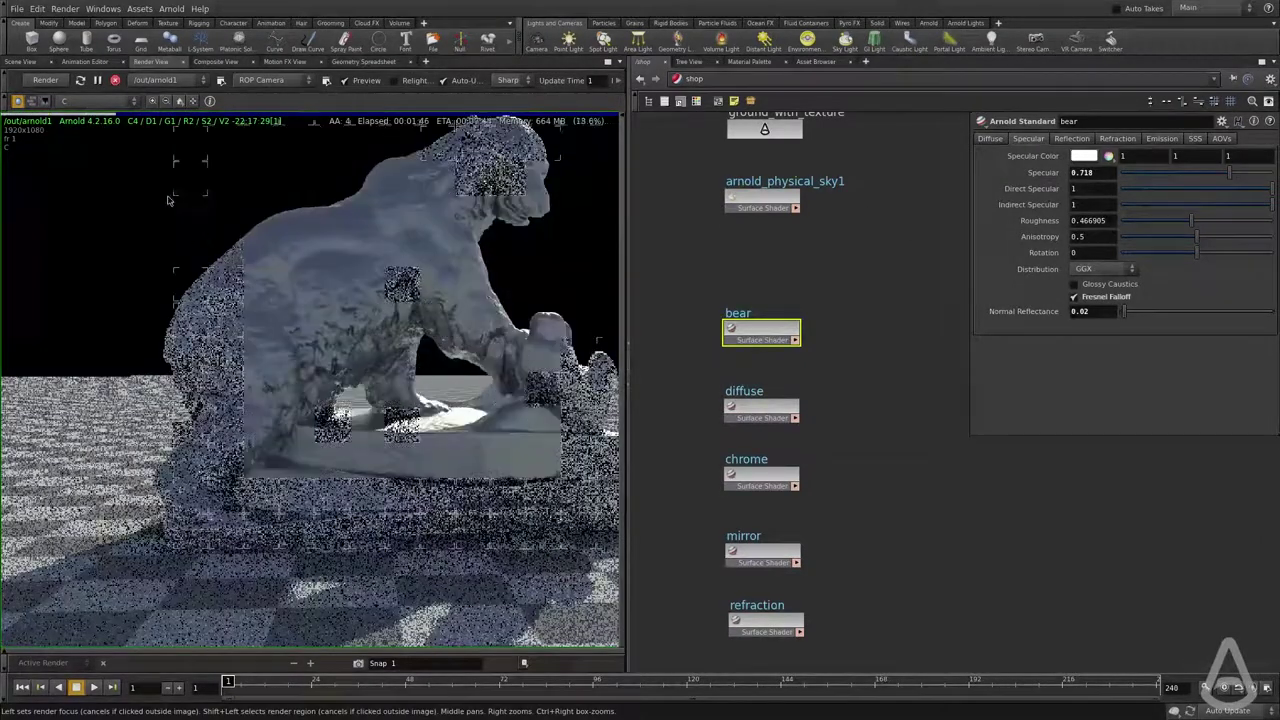
left_click_drag(1145, 226, 1112, 226)
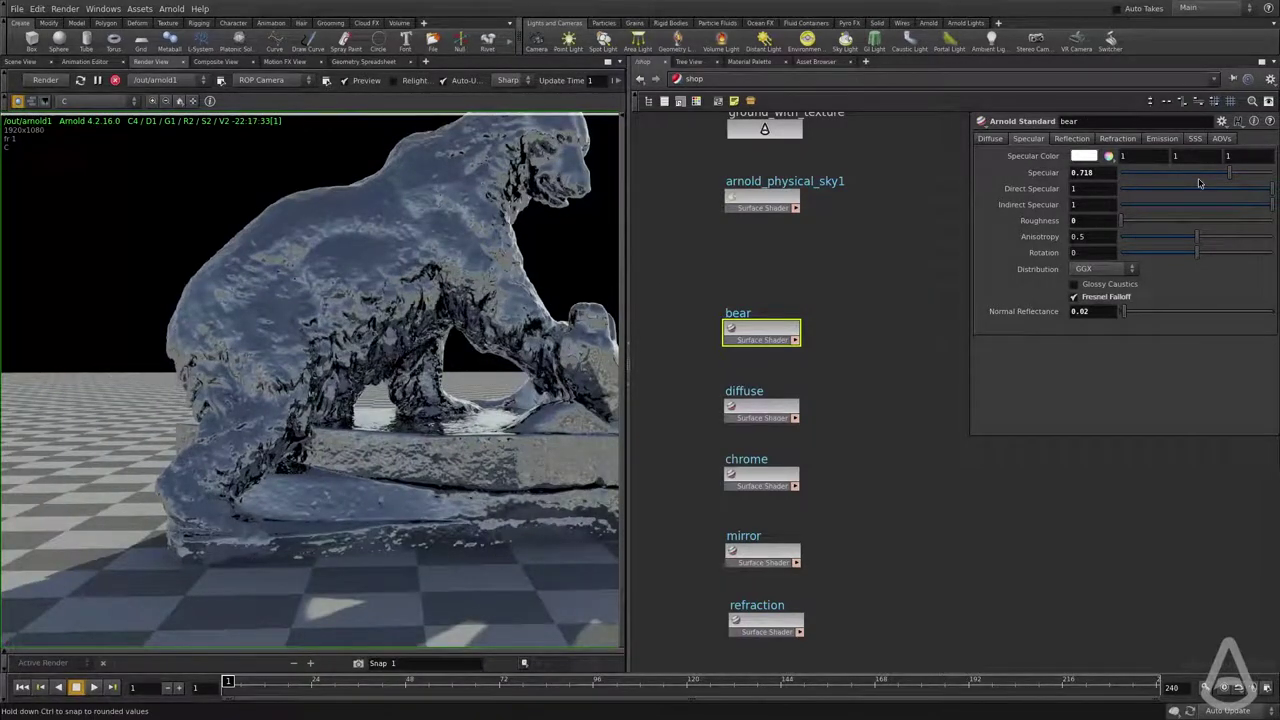
middle_click_drag(323, 324, 302, 340)
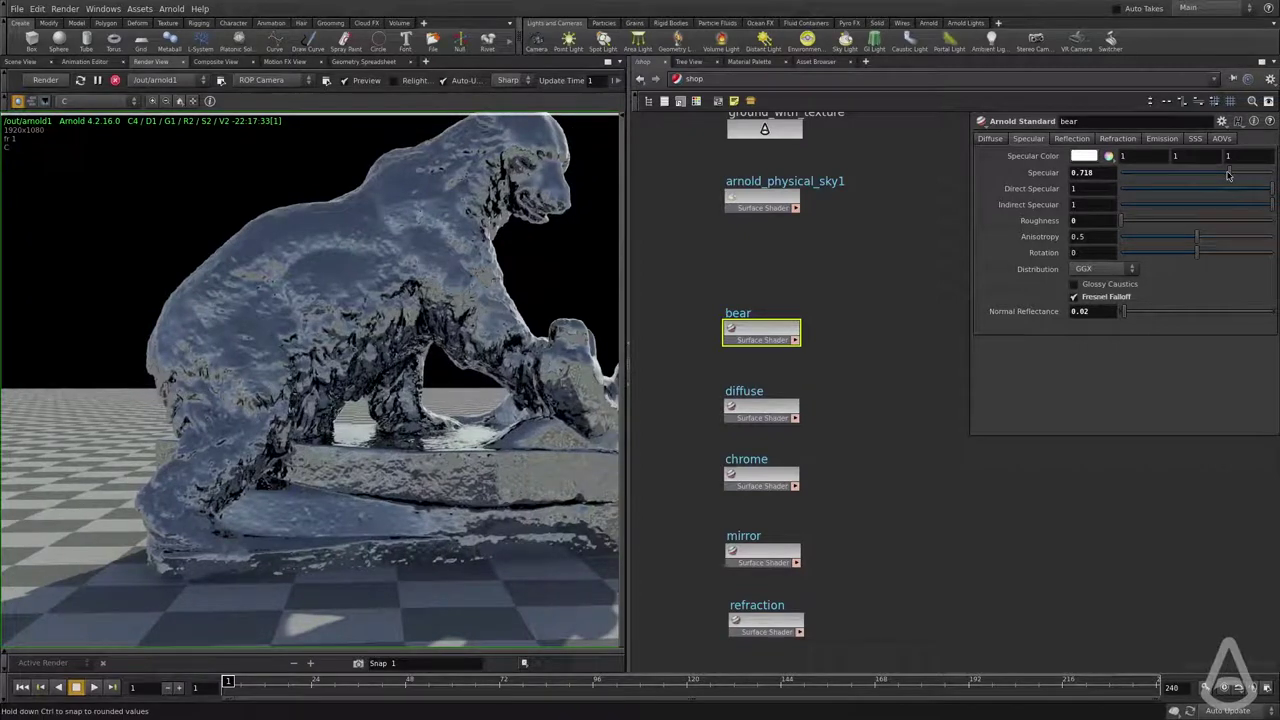
- Set the bear shader's Specular weight back to 0 and its Reflection weight to 1
left_click_drag(1228, 175, 1118, 170)
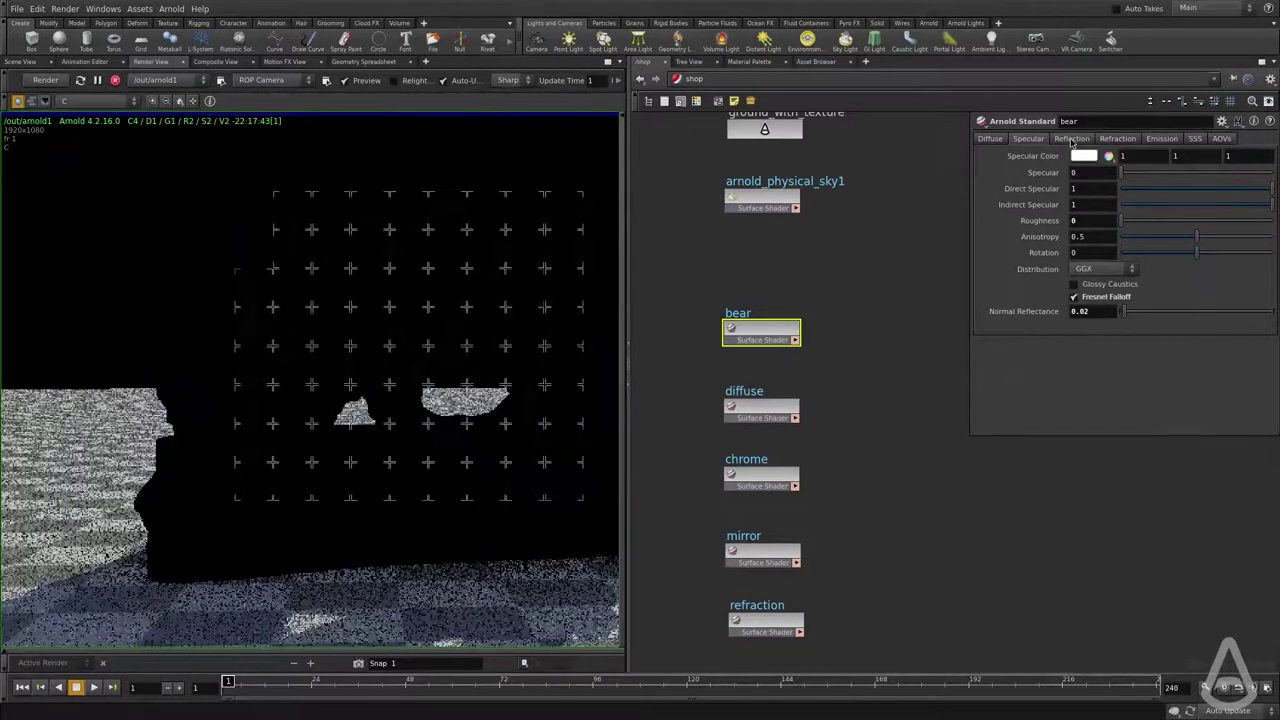
left_click(1069, 138)
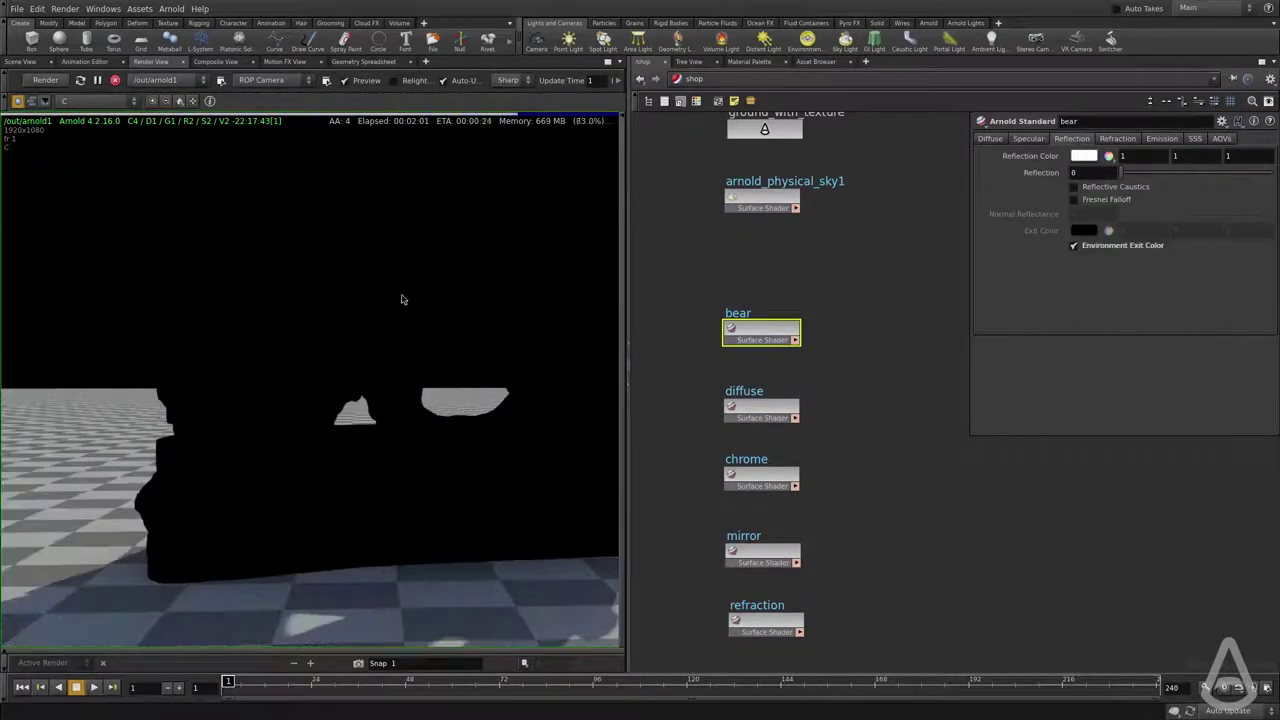
middle_click_drag(361, 330, 344, 367)
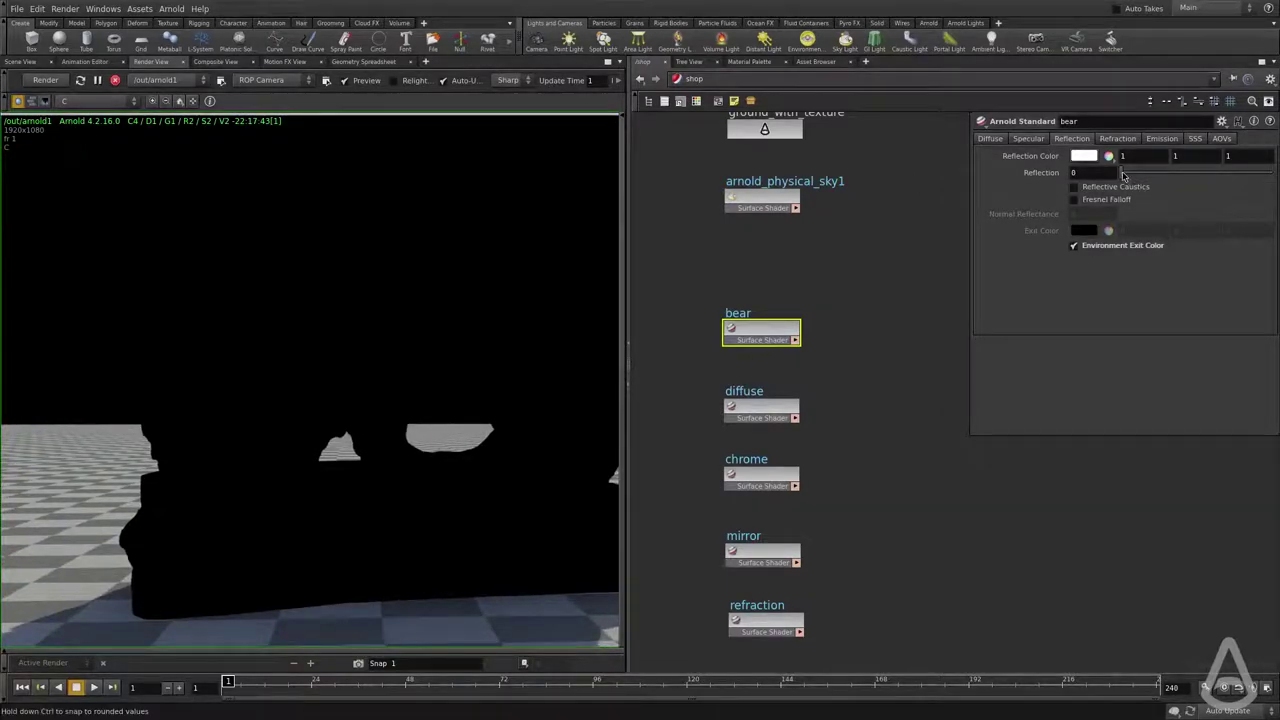
left_click_drag(1121, 172, 1274, 176)
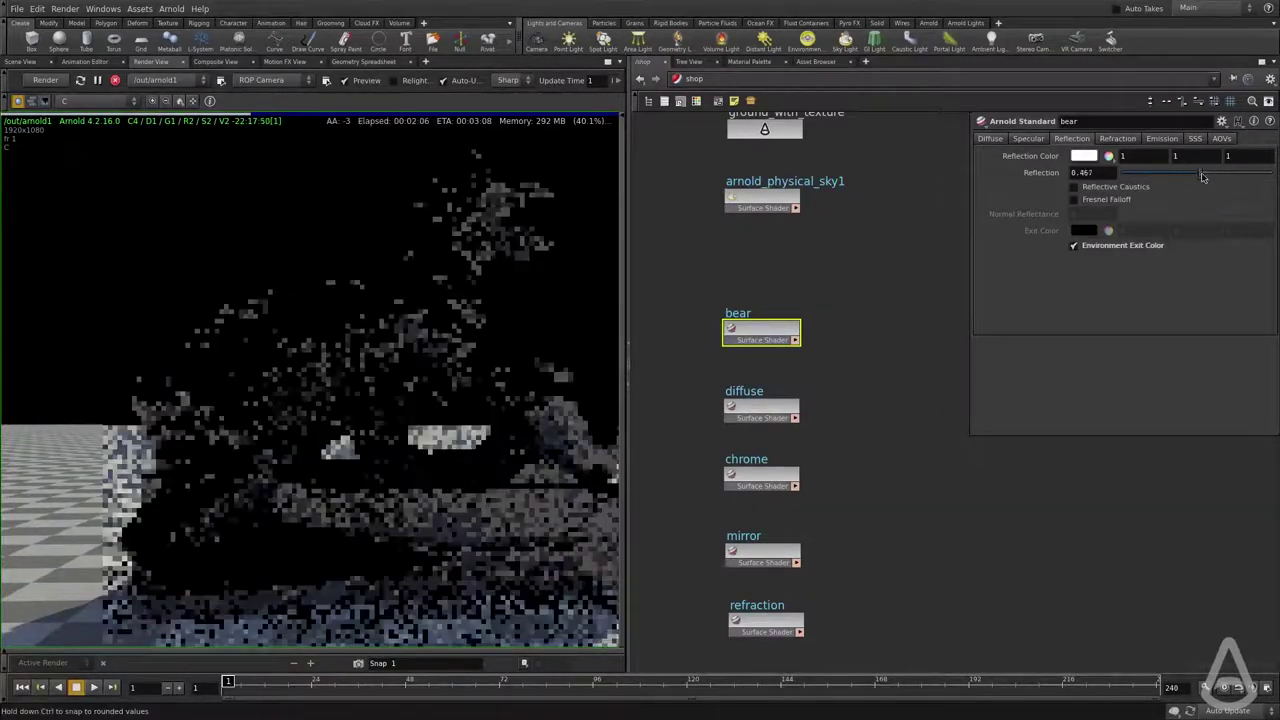
- Assign the arnold_physical_sky1 shader as the Environment of the arnold1 output node
left_click(709, 80)
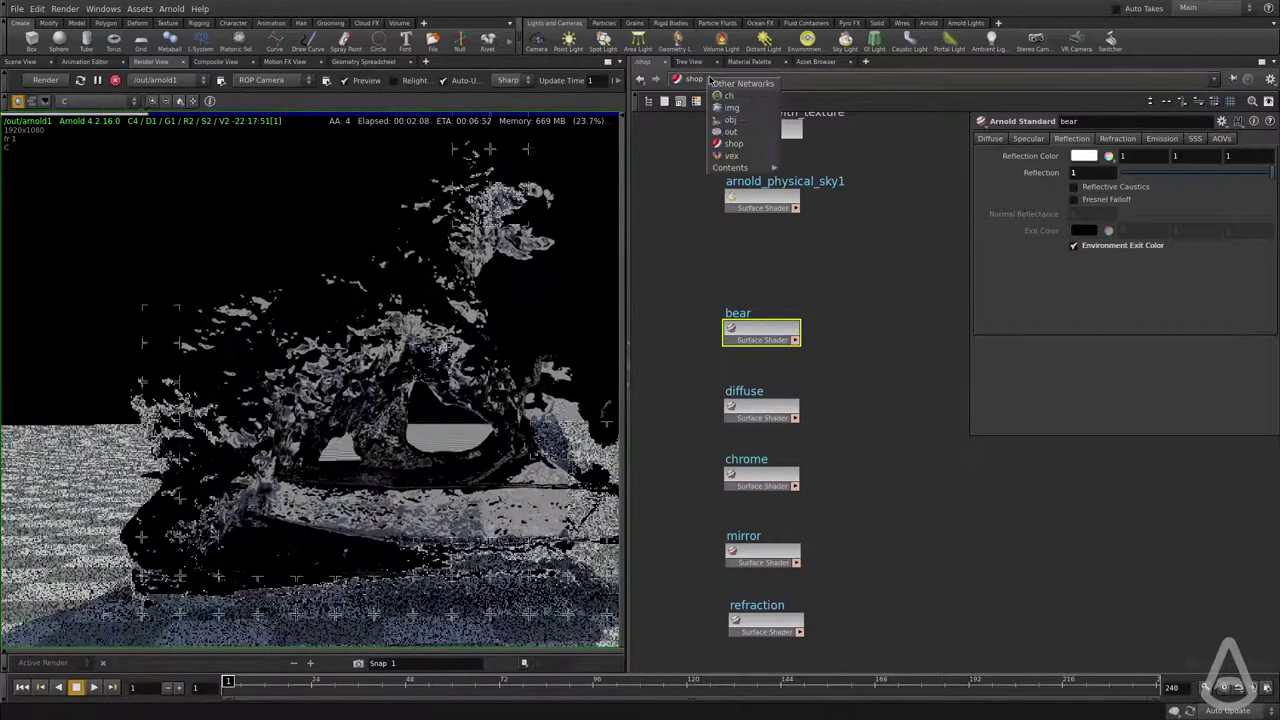
left_click(731, 131)
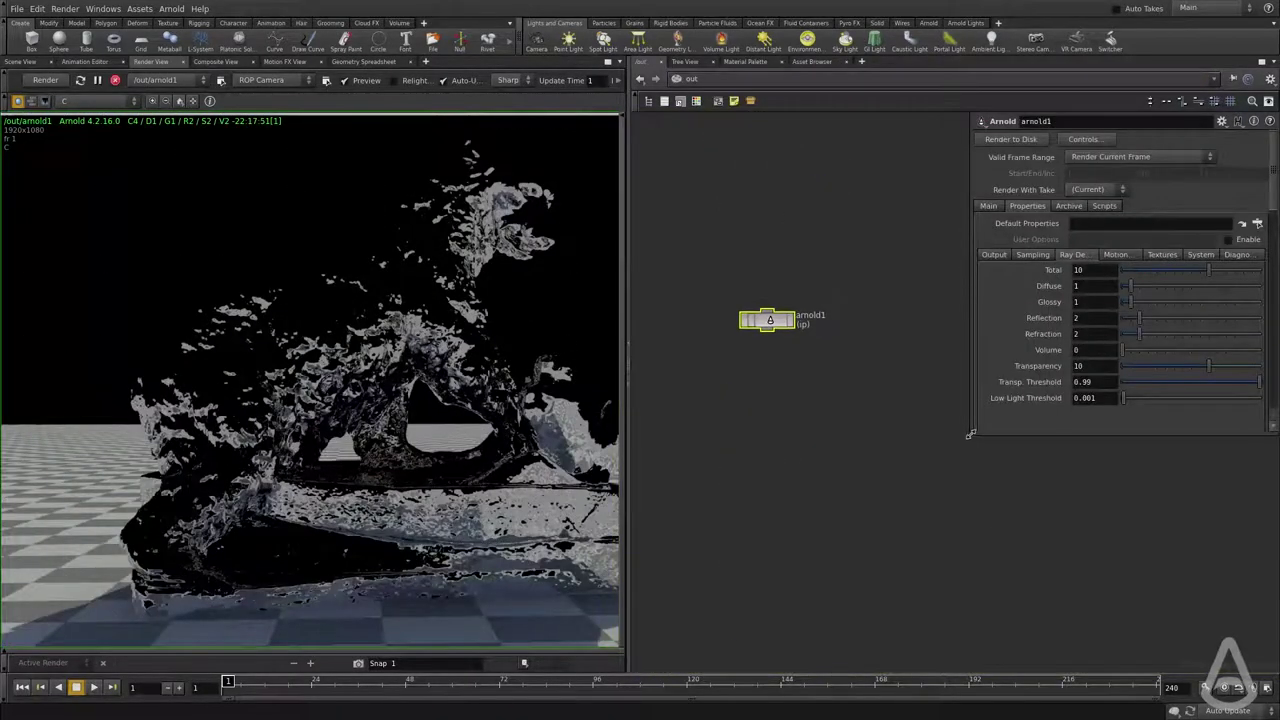
left_click_drag(969, 434, 953, 550)
left_click(970, 206)
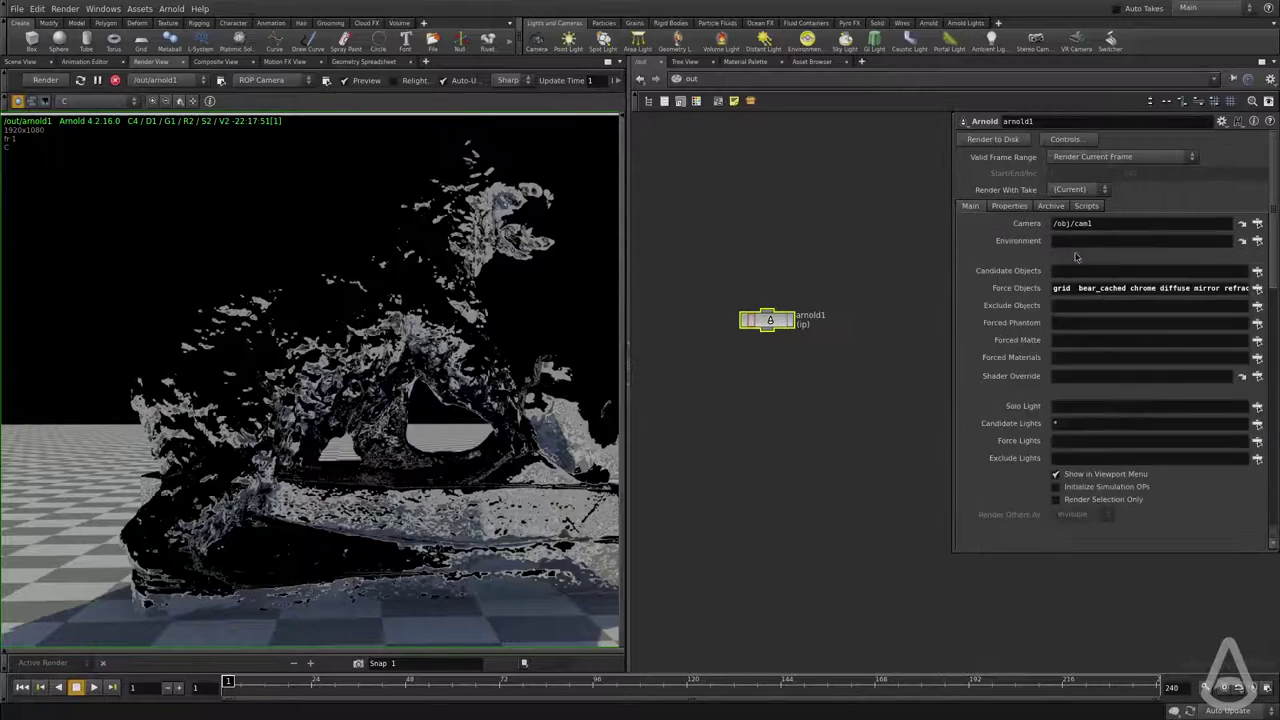
left_click(1258, 242)
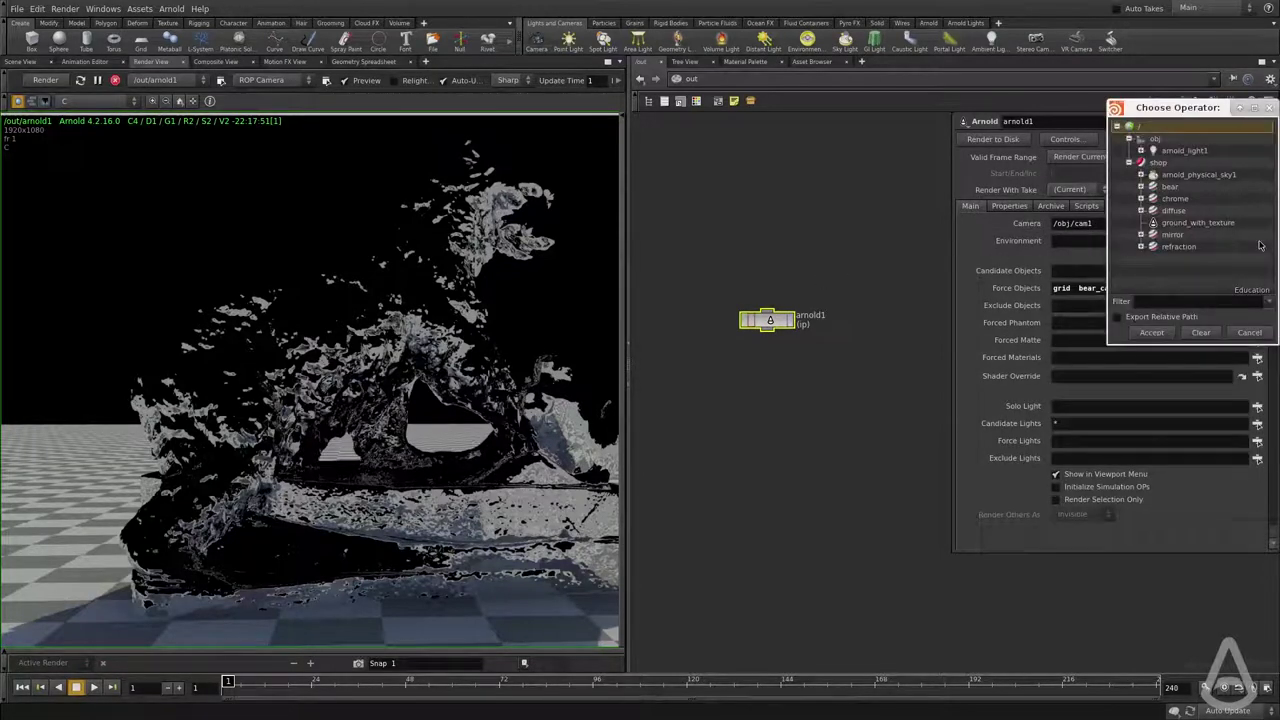
left_click(1186, 177)
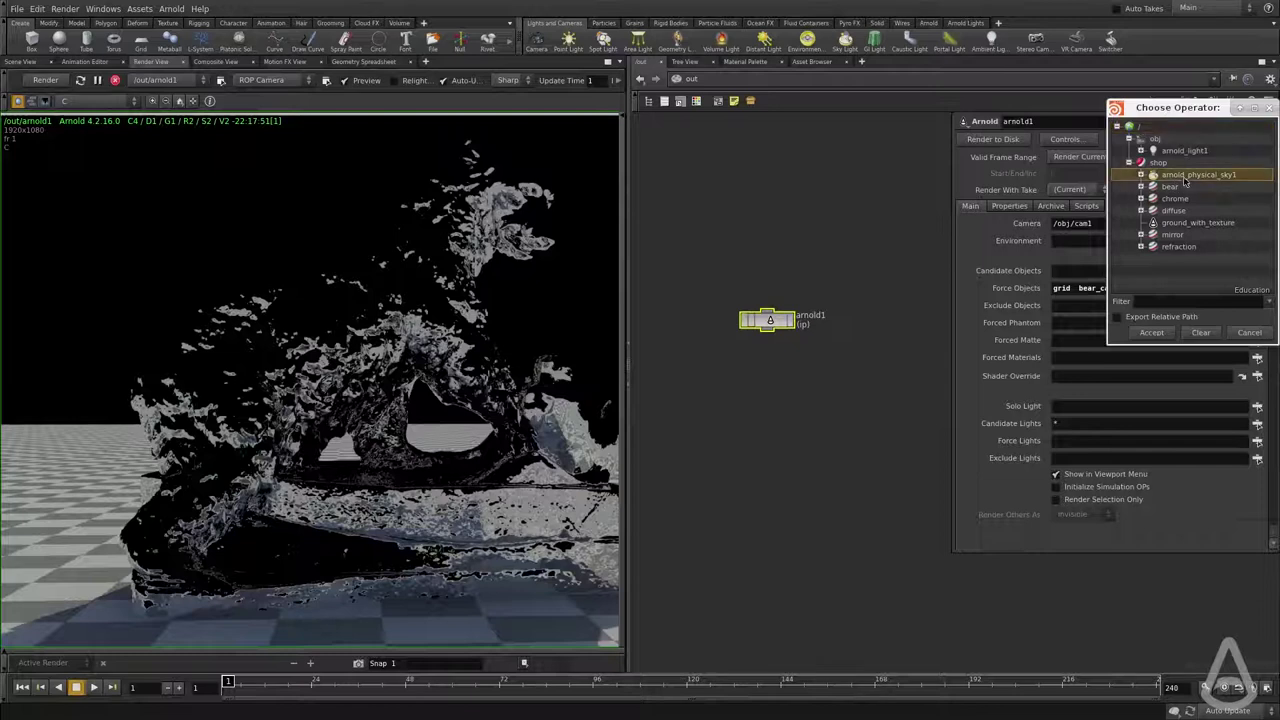
left_click(1152, 333)
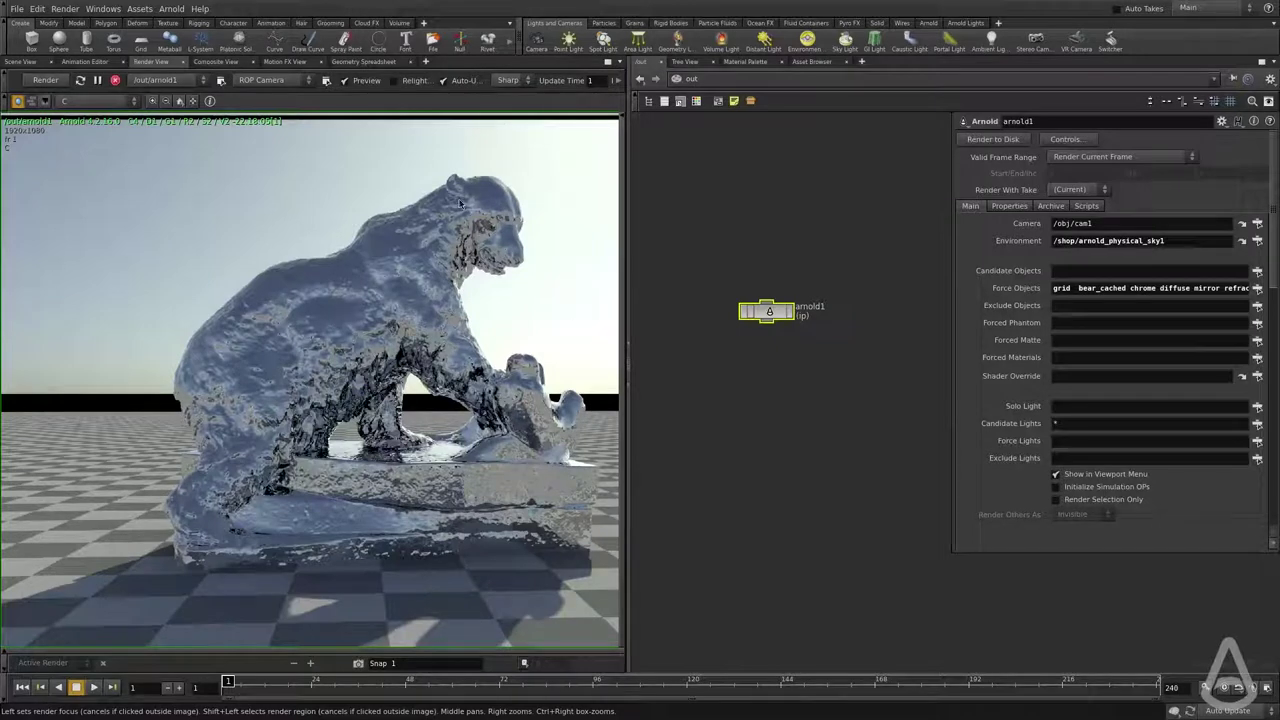
- Return to the shader network, lower the bear shader's Reflection weight to 0.25, and inspect the bear and spheres in the render
left_click(695, 80)
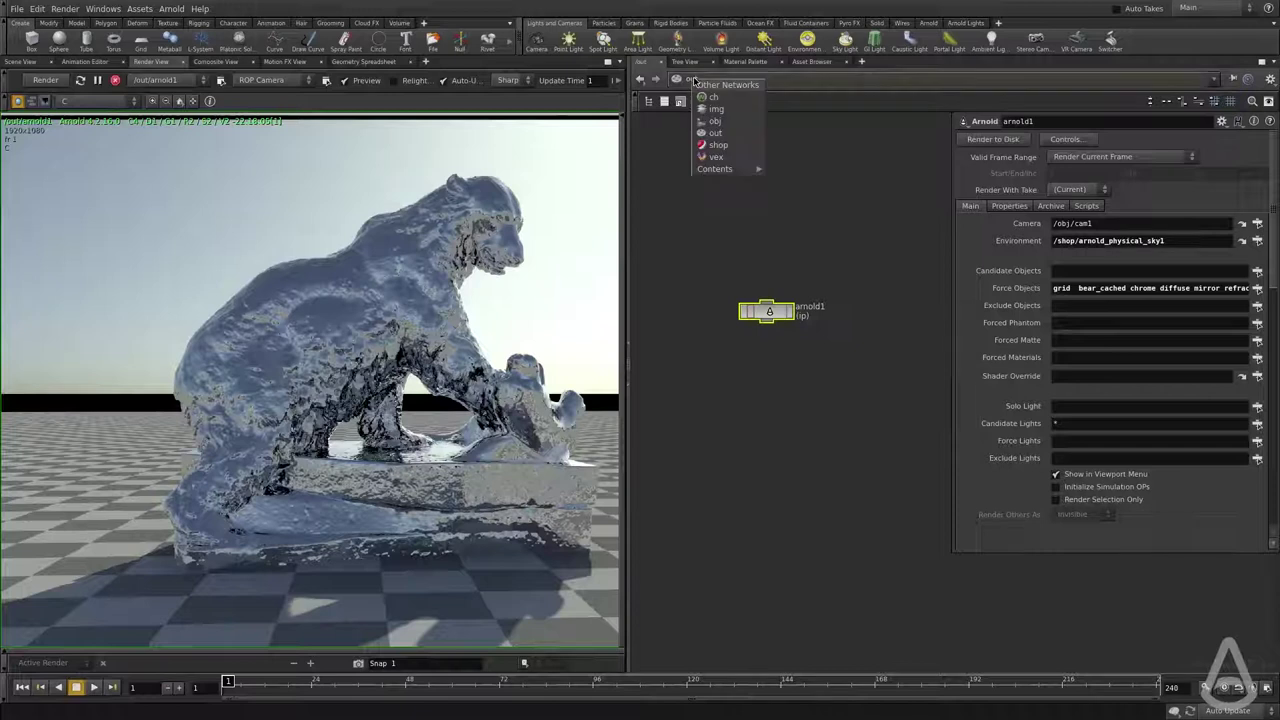
left_click(712, 143)
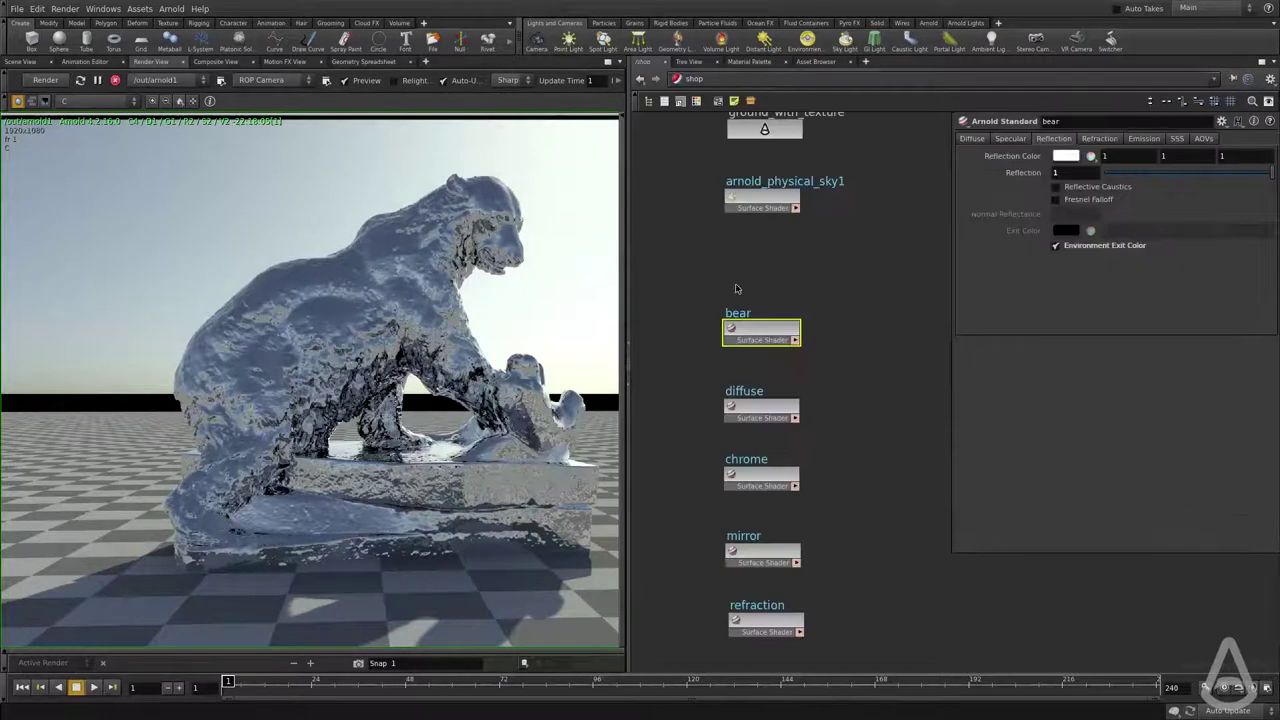
left_click(1146, 172)
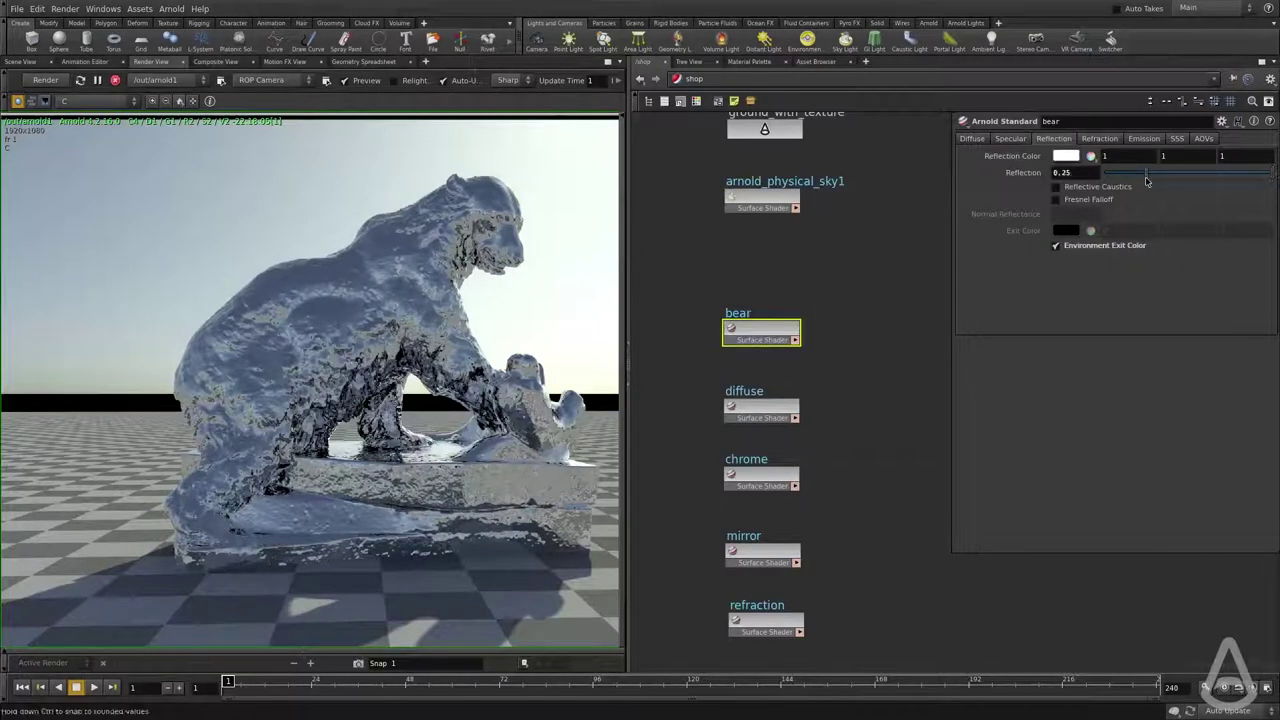
middle_click_drag(464, 344, 134, 354)
scroll(411, 380, "up", 1)
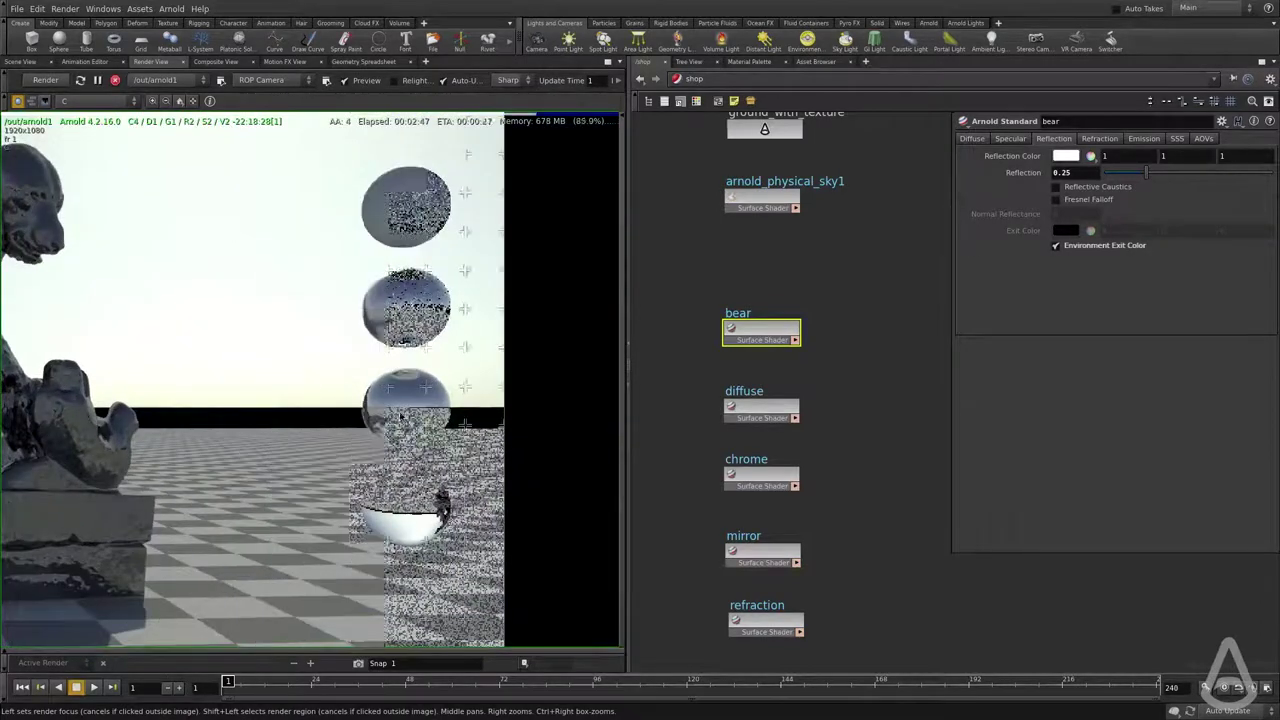
middle_click_drag(182, 273, 529, 275)
middle_click_drag(282, 351, 415, 340)
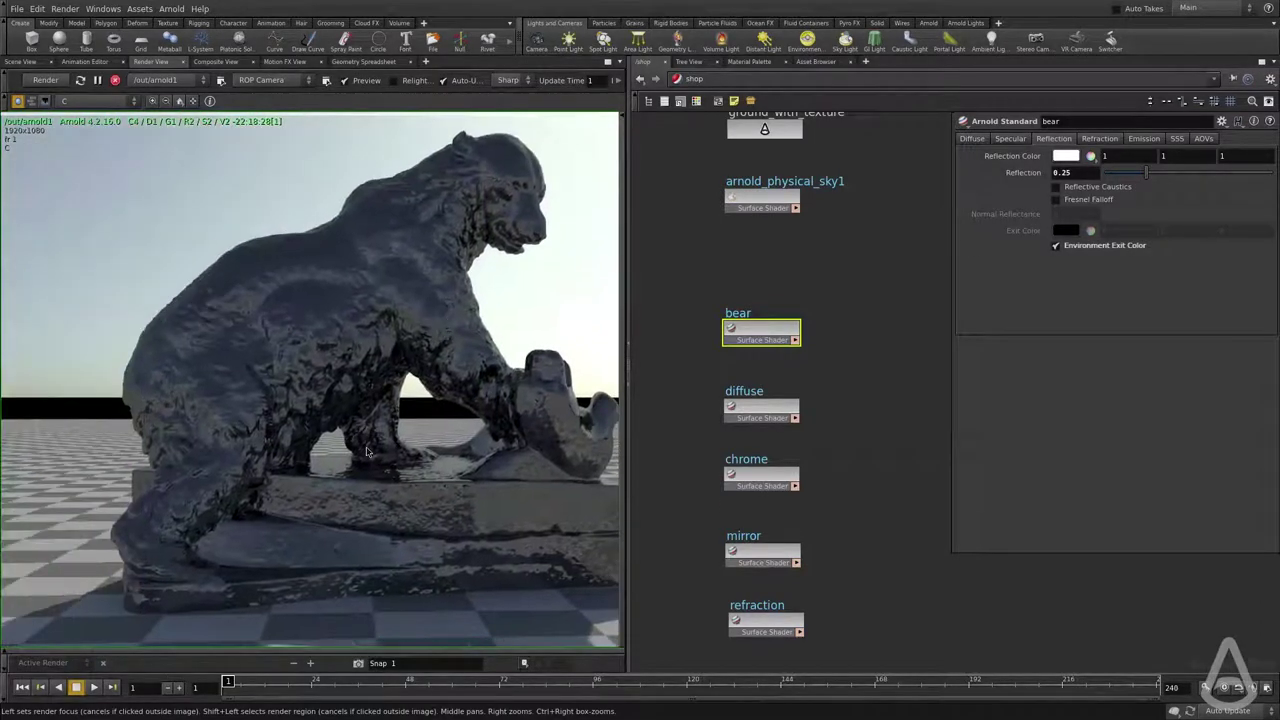
- Set the bear shader's Reflection weight to 0 and show its refraction settings
left_click_drag(1124, 178, 1100, 174)
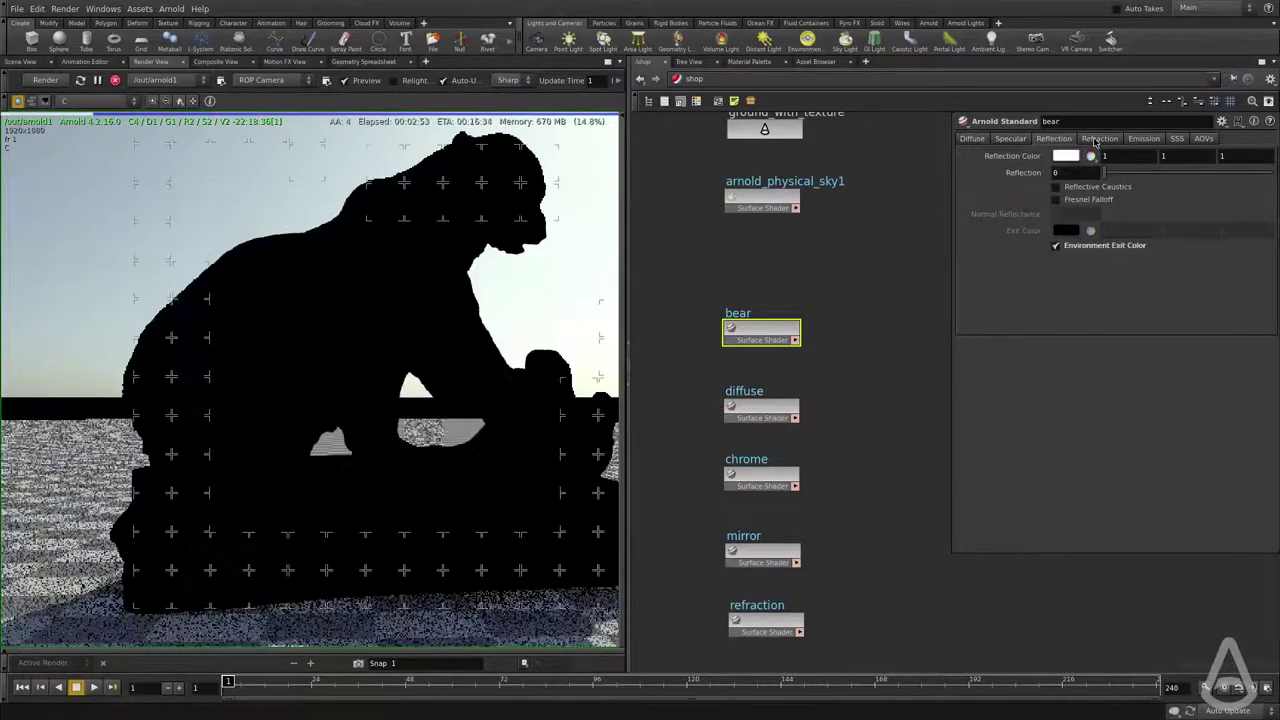
left_click(1098, 139)
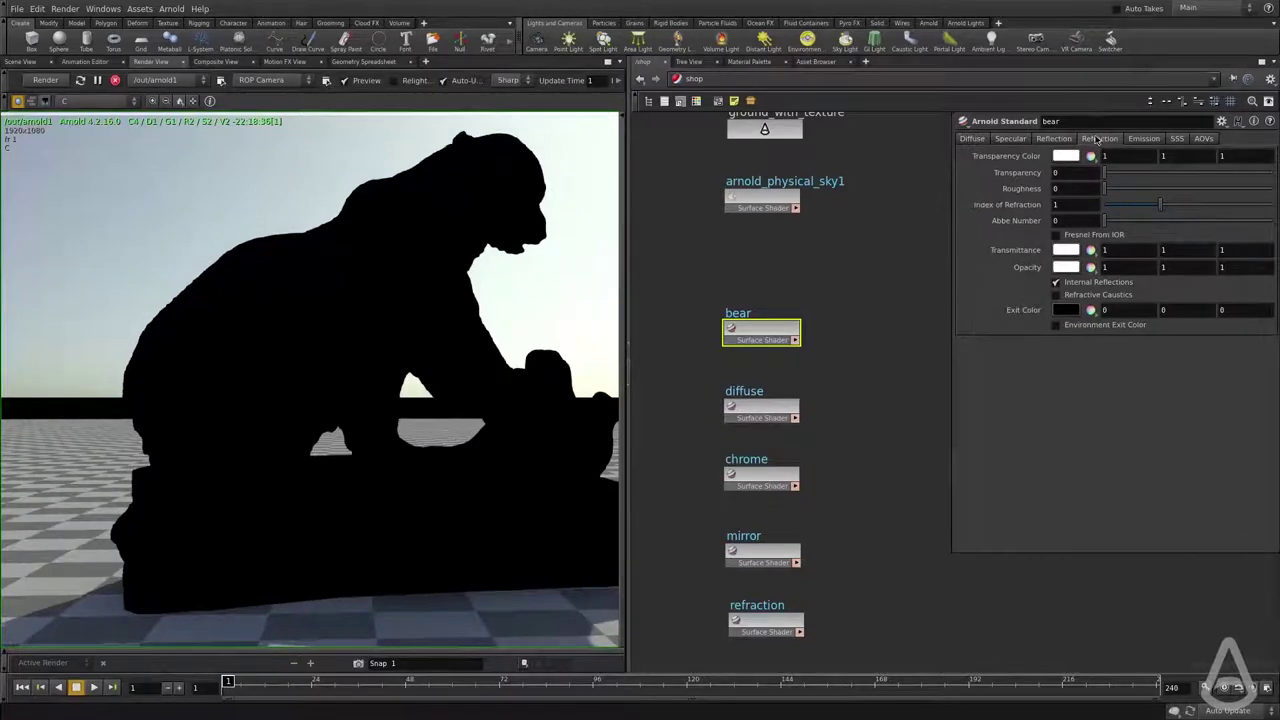
scroll(308, 319, "down", 1)
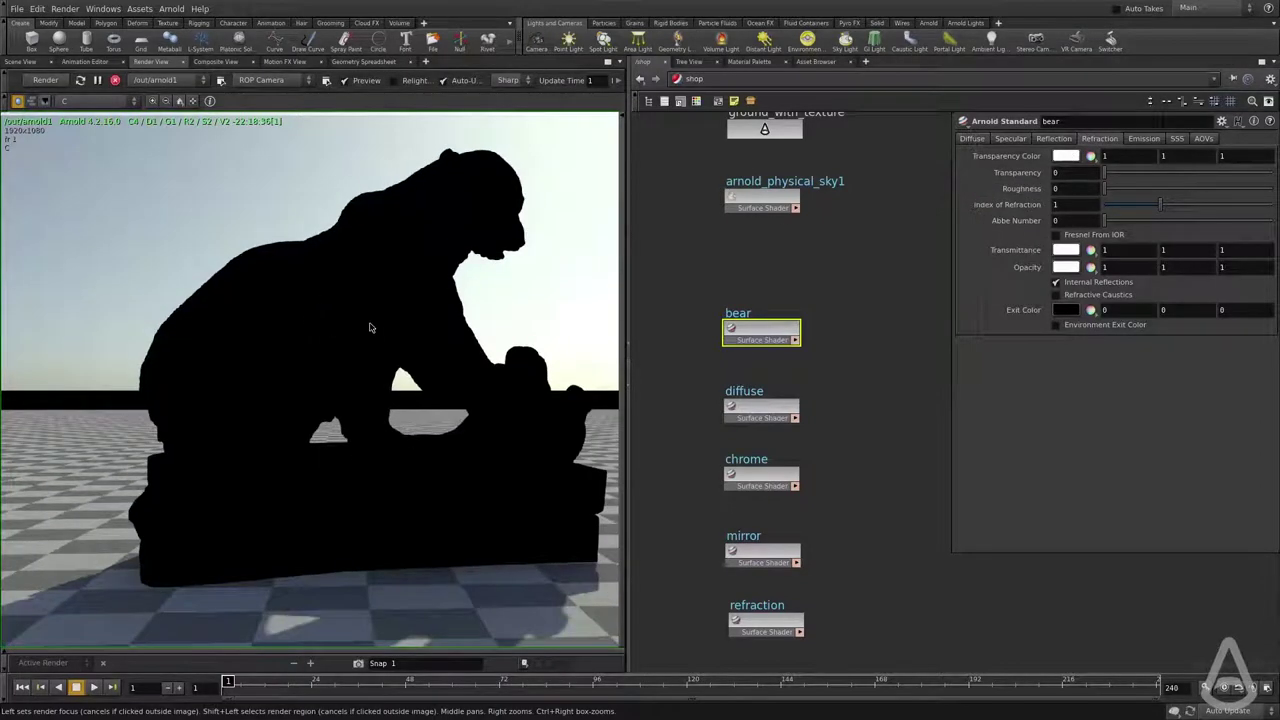
- Raise the bear shader's Transparency gradually to 0.786 and set its Index of Refraction to 1.33
left_click(1160, 178)
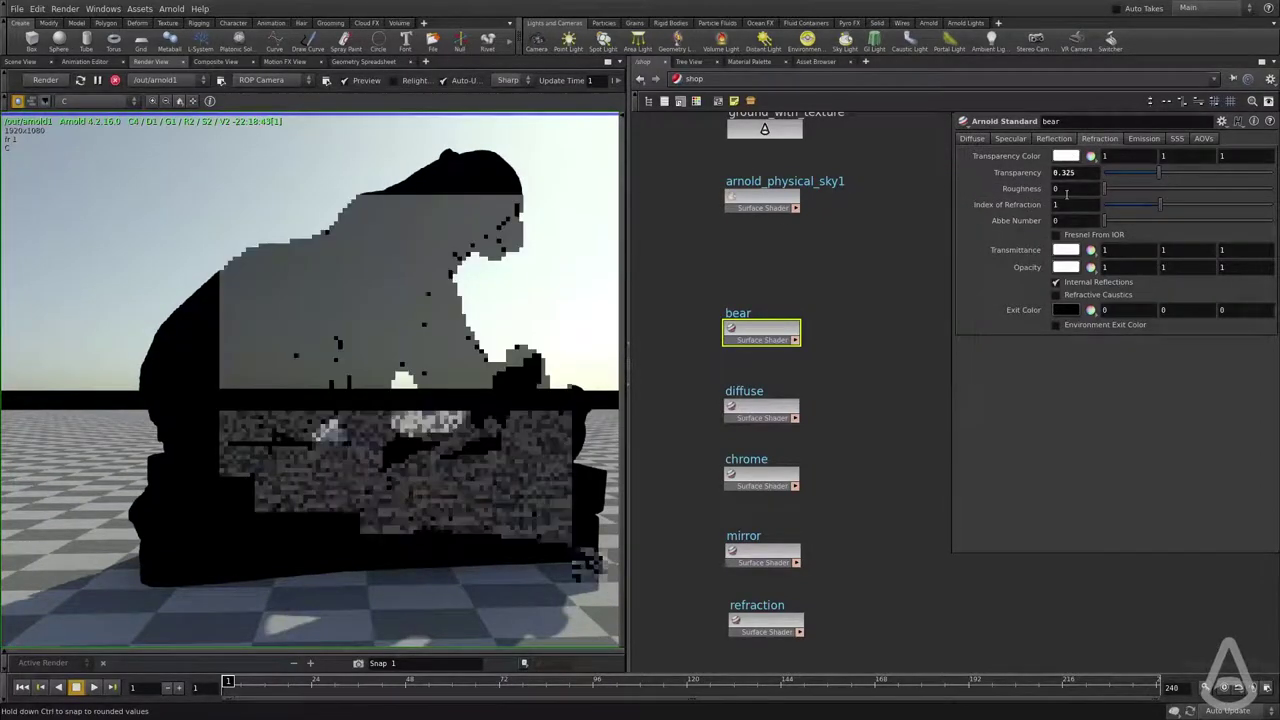
left_click_drag(1148, 177, 1198, 174)
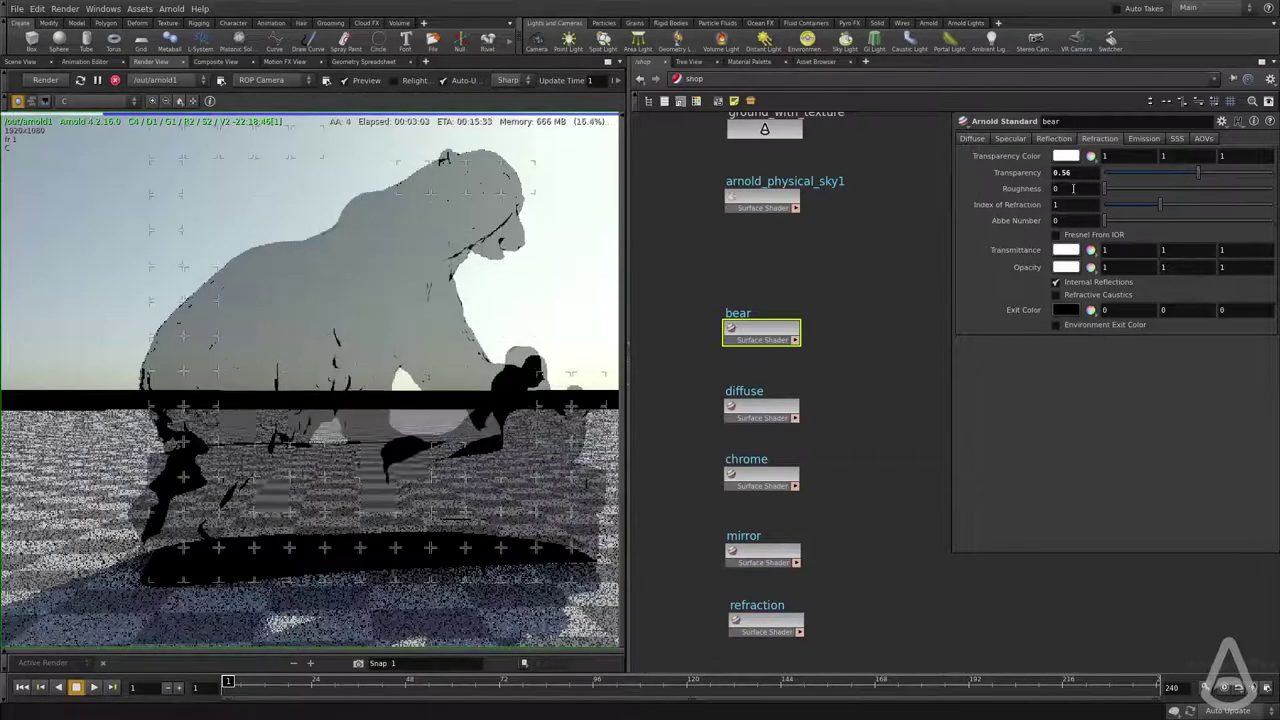
left_click_drag(1198, 174, 1236, 177)
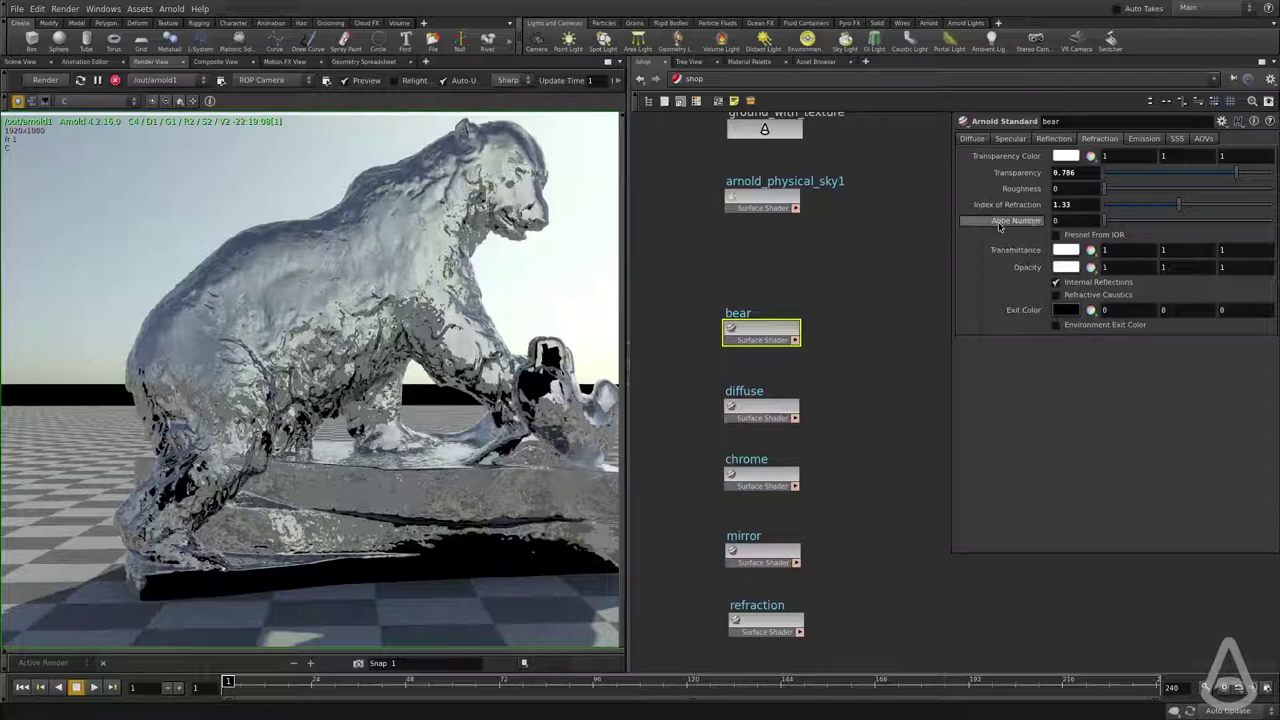
- Set the bear shader's Abbe Number to 20 and examine the dispersion up close on the bear's flank
right_click_drag(200, 306, 340, 372)
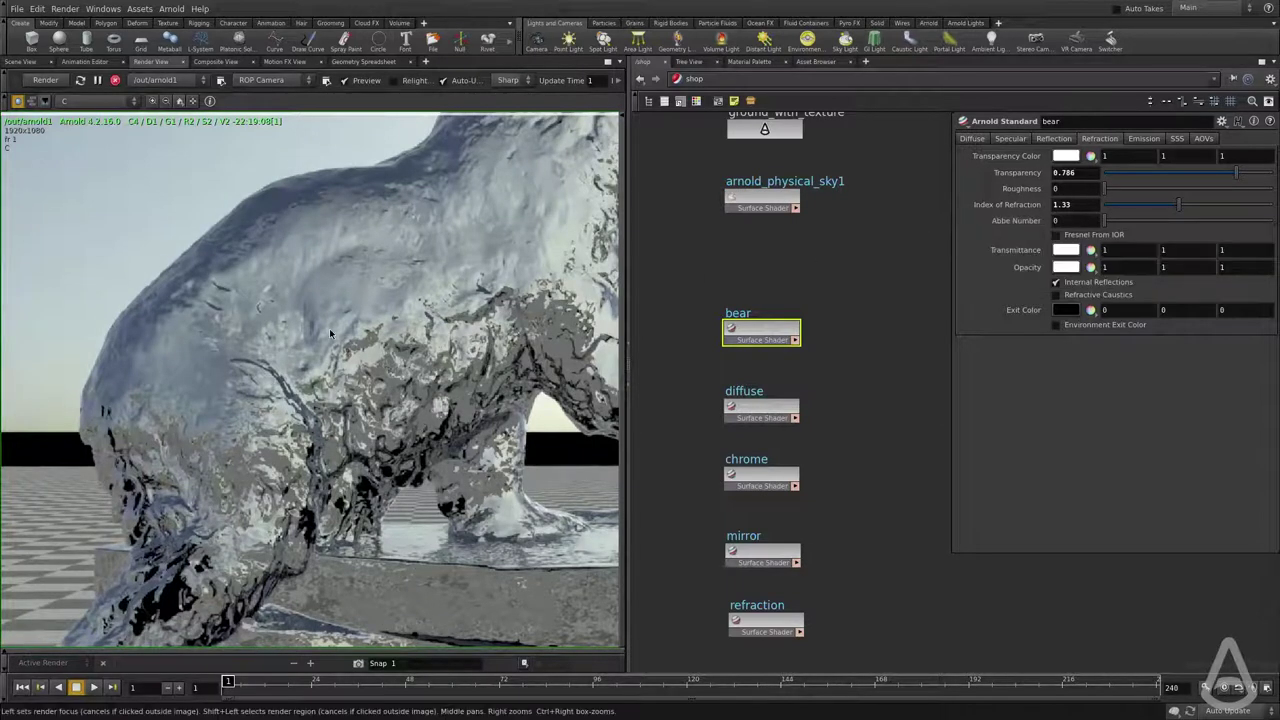
left_click_drag(1088, 223, 1049, 220)
type("2")
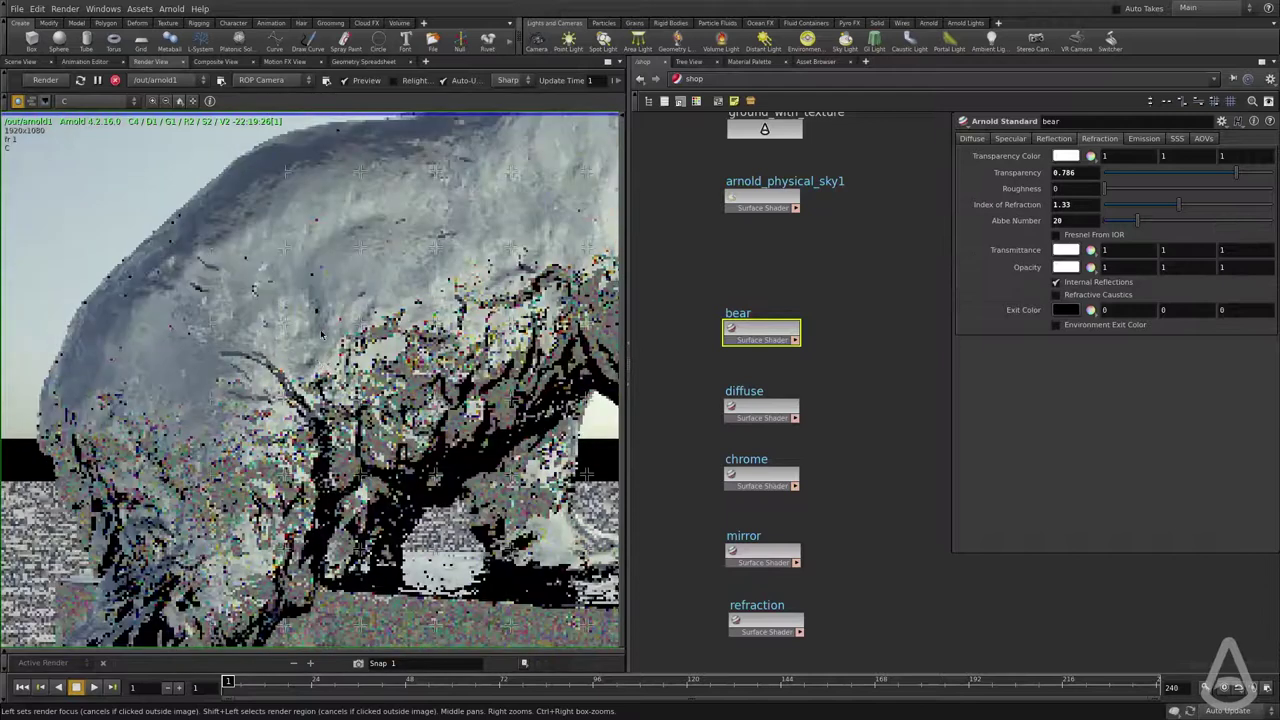
scroll(268, 402, "up", 3)
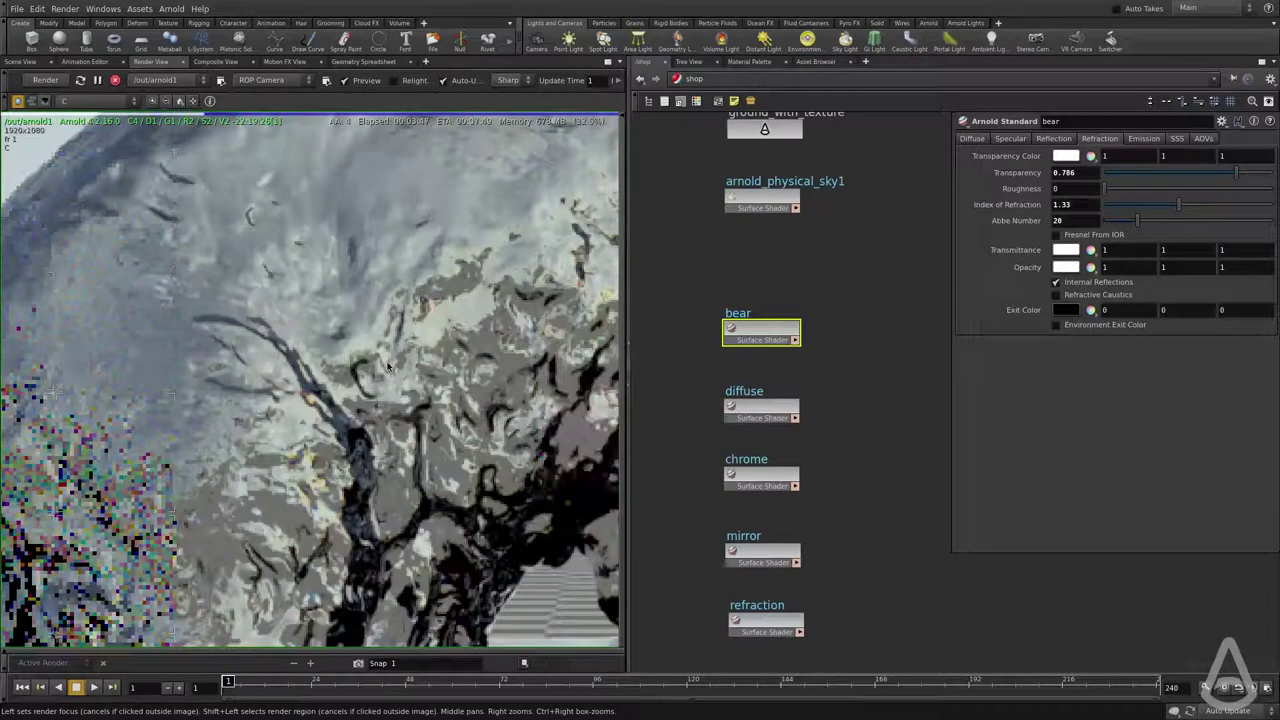
scroll(388, 370, "down", 2)
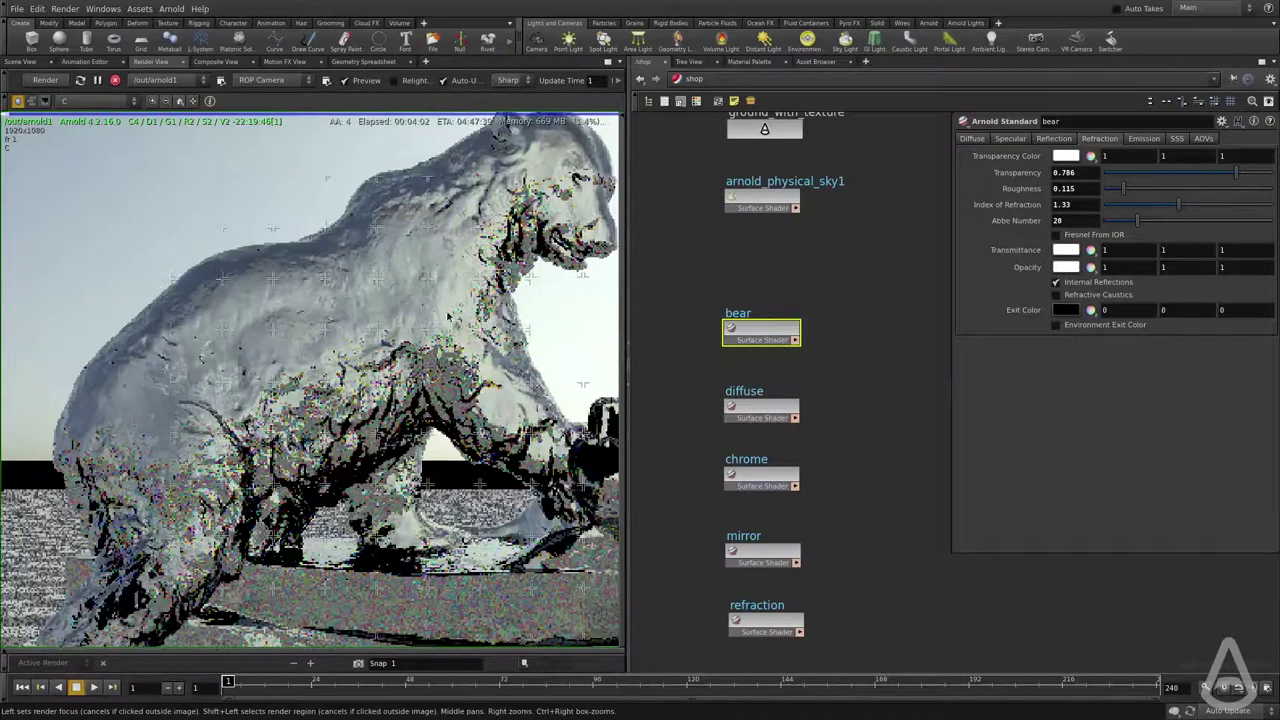
- Try refraction Roughness values of 0.397 and 0.575 on the bear shader, and settle on 0.107
left_click(1171, 189)
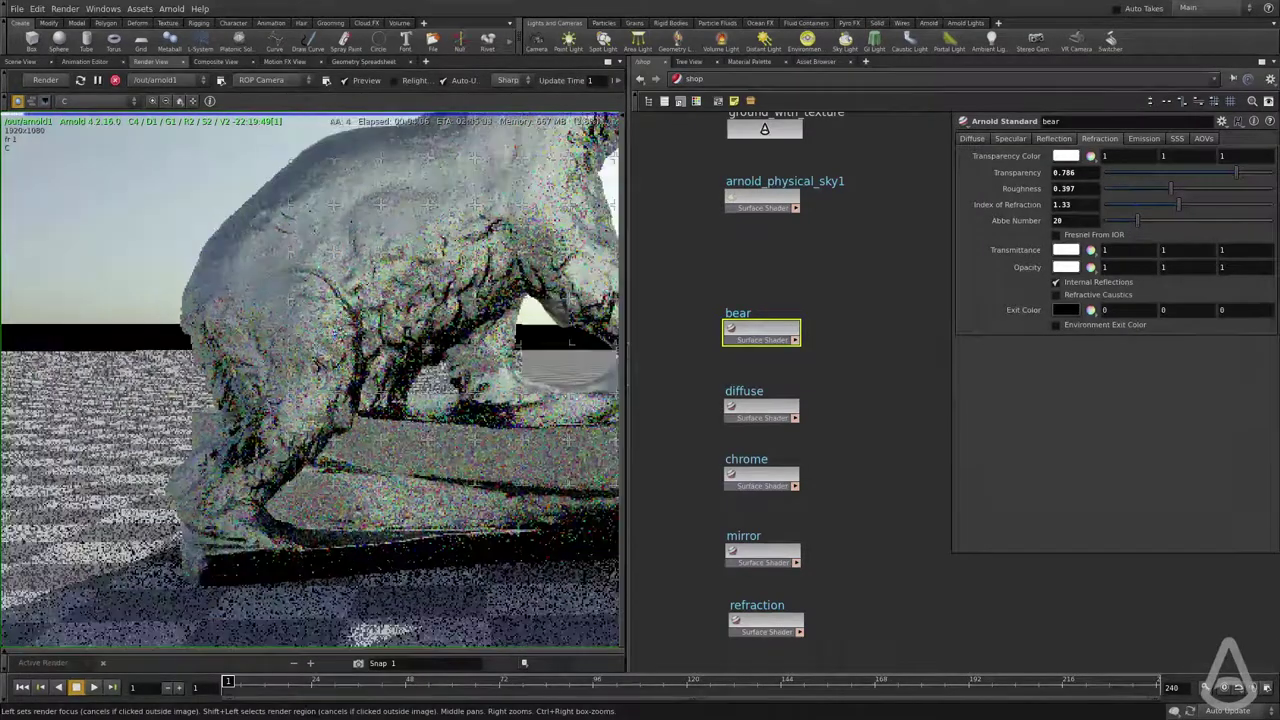
left_click(1201, 189)
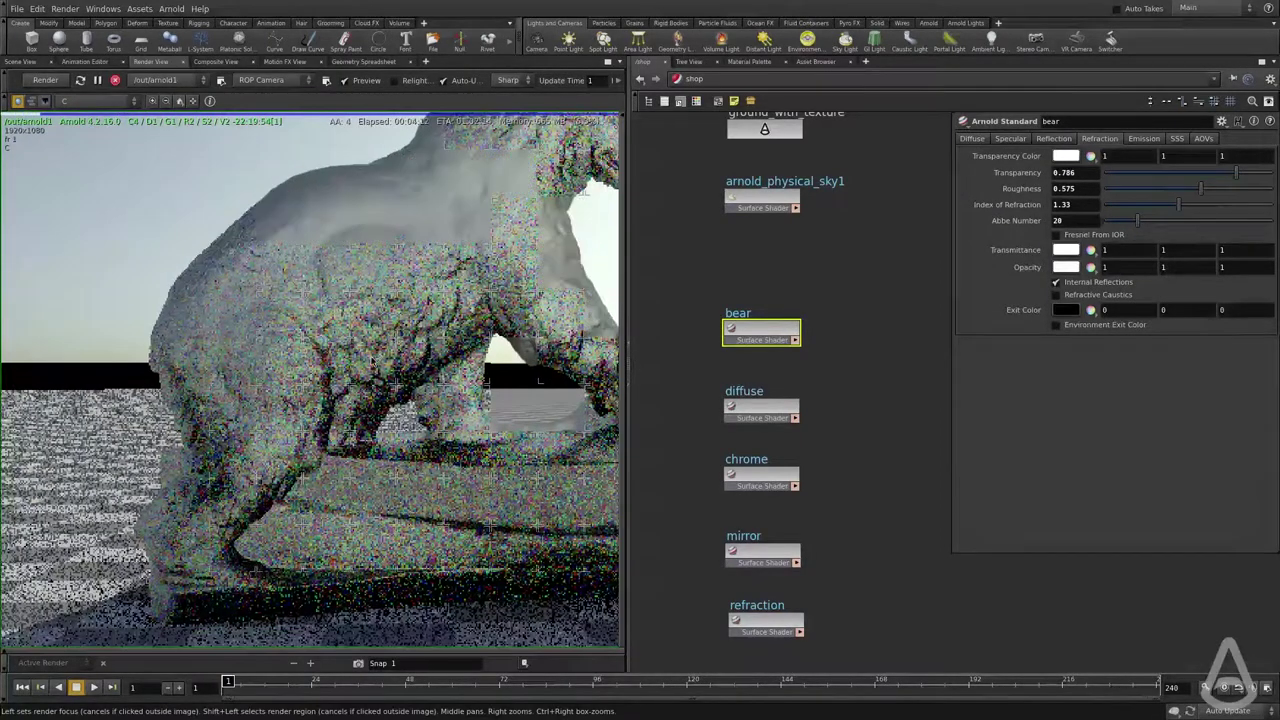
left_click(1139, 189)
left_click_drag(1139, 191, 1132, 194)
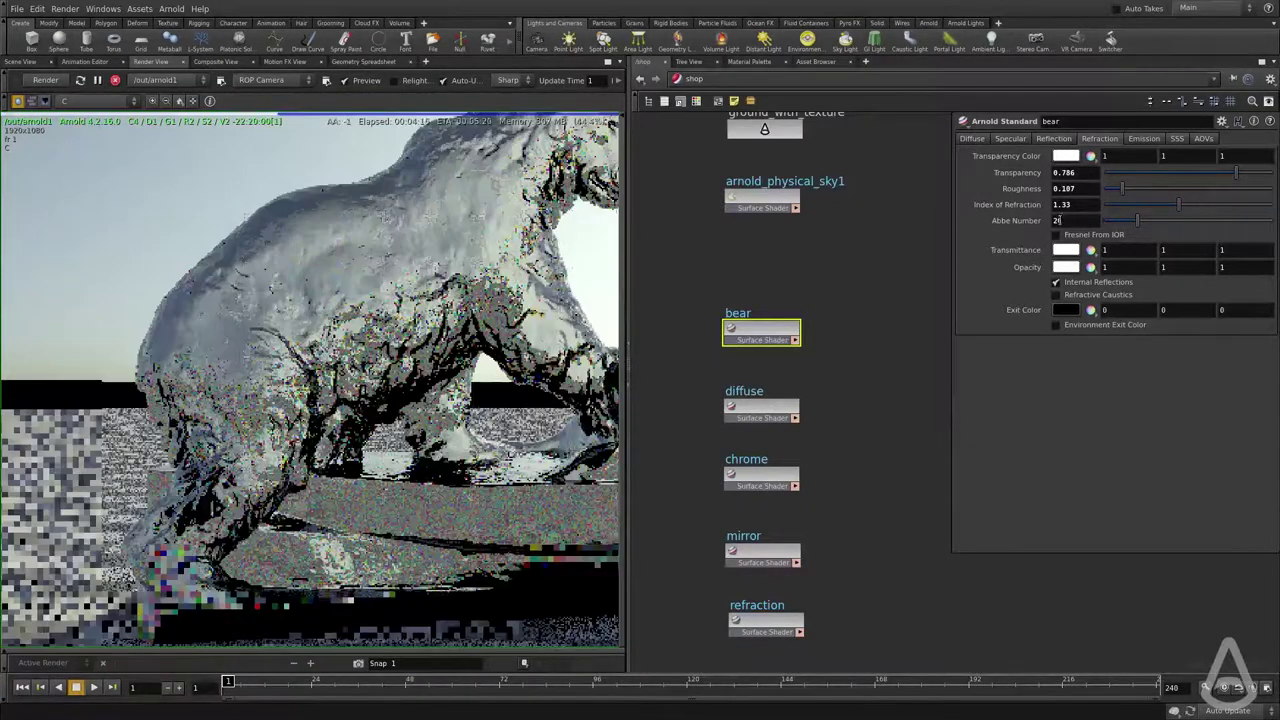
- Set the bear shader's Reflection weight to 0.647 and enable Fresnel Falloff with a Normal Reflectance of 0.05
left_click(1055, 139)
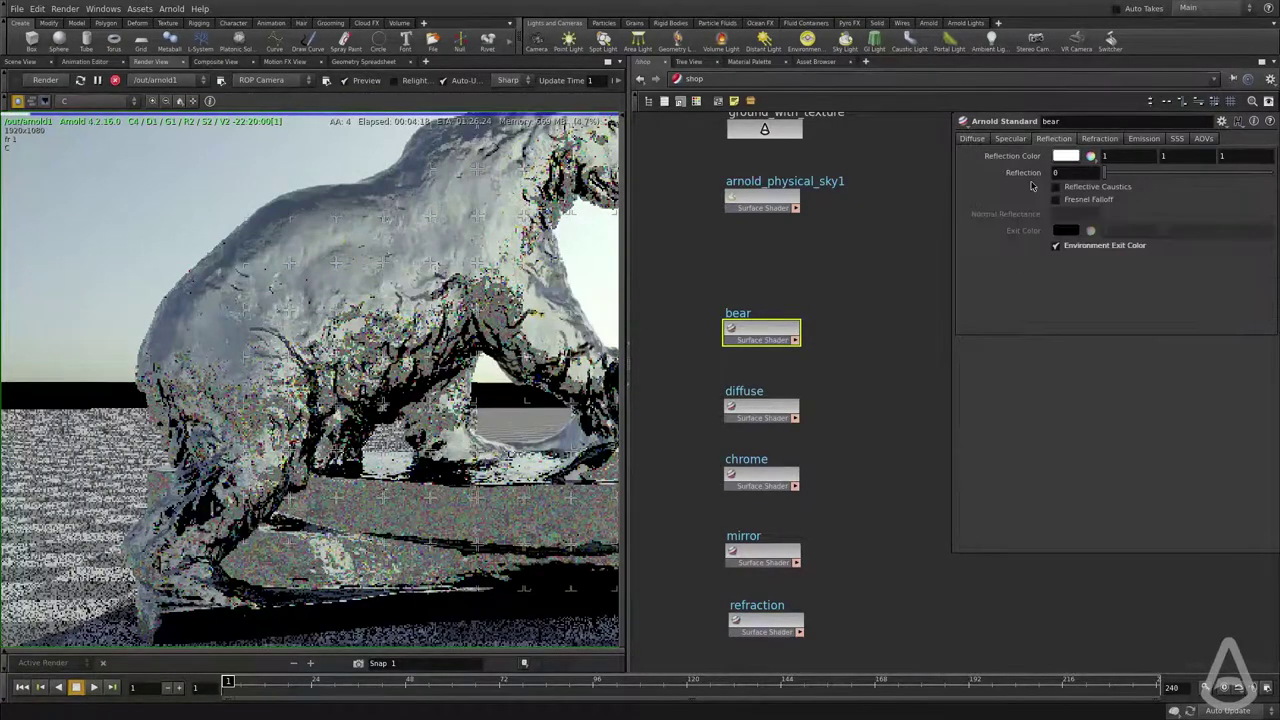
left_click(1213, 173)
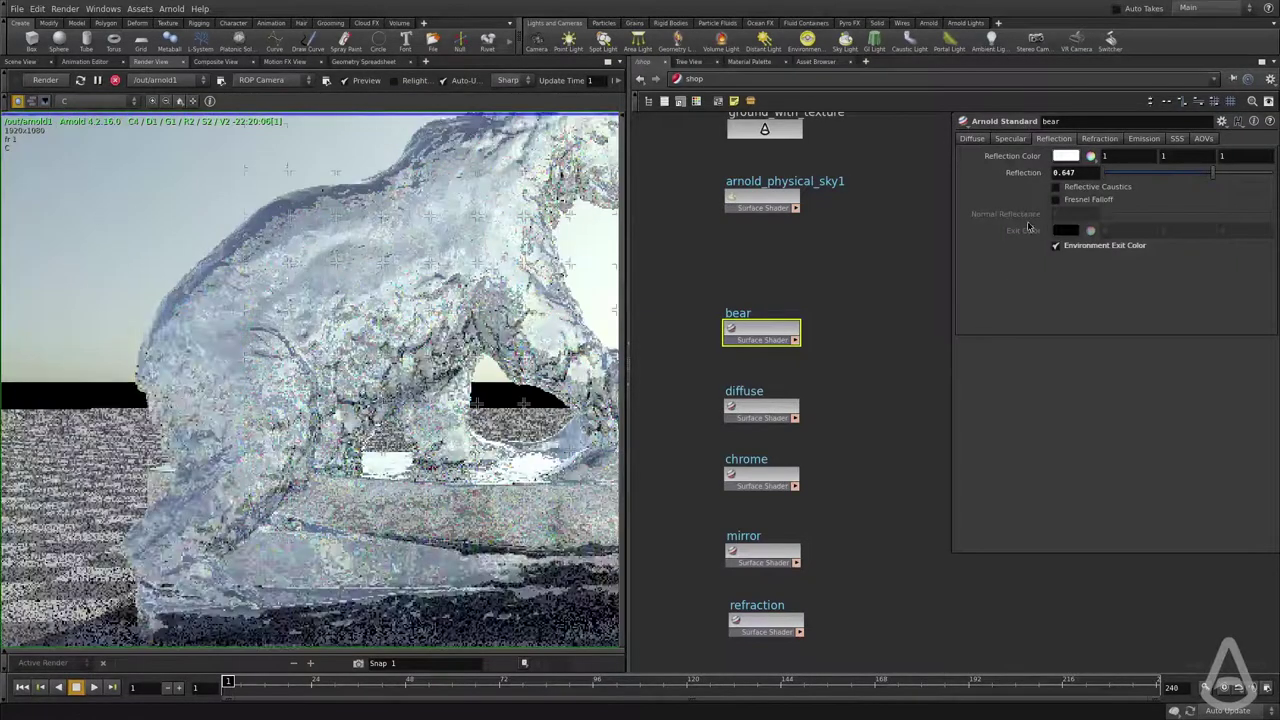
left_click(1088, 200)
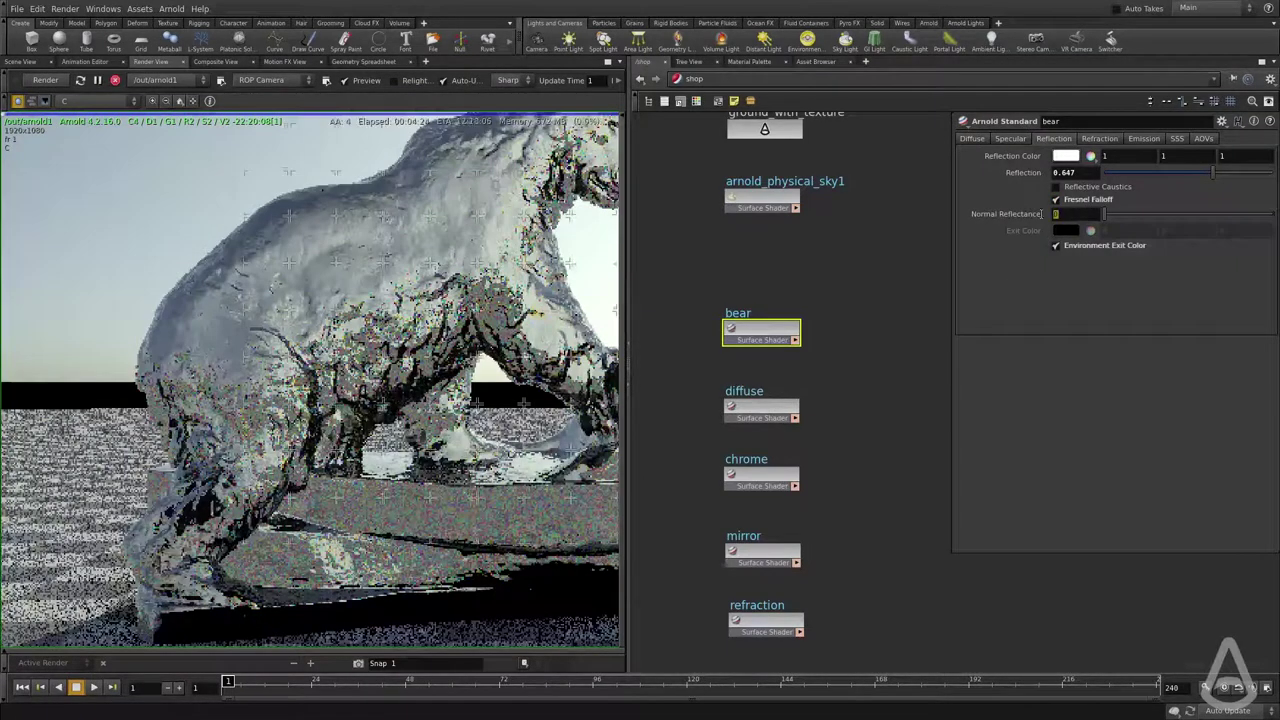
mouse_move(1013, 216)
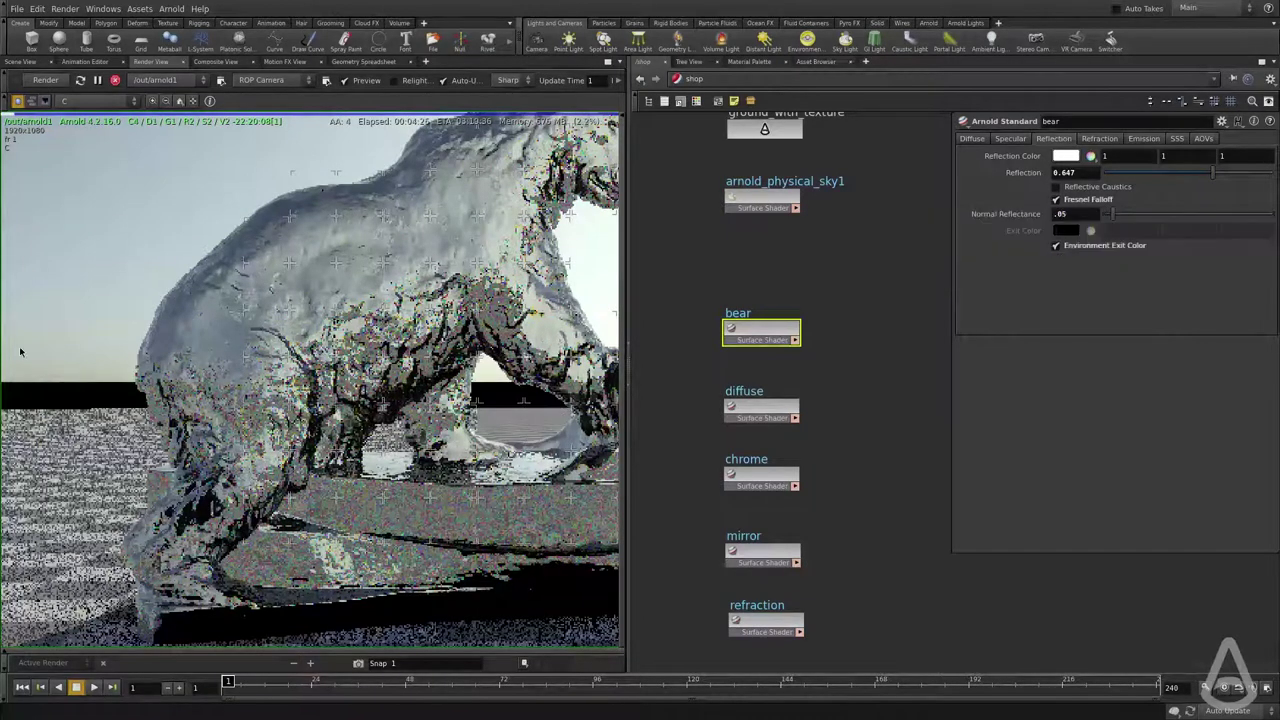
middle_click_drag(150, 350, 98, 326)
scroll(98, 326, "down", 1)
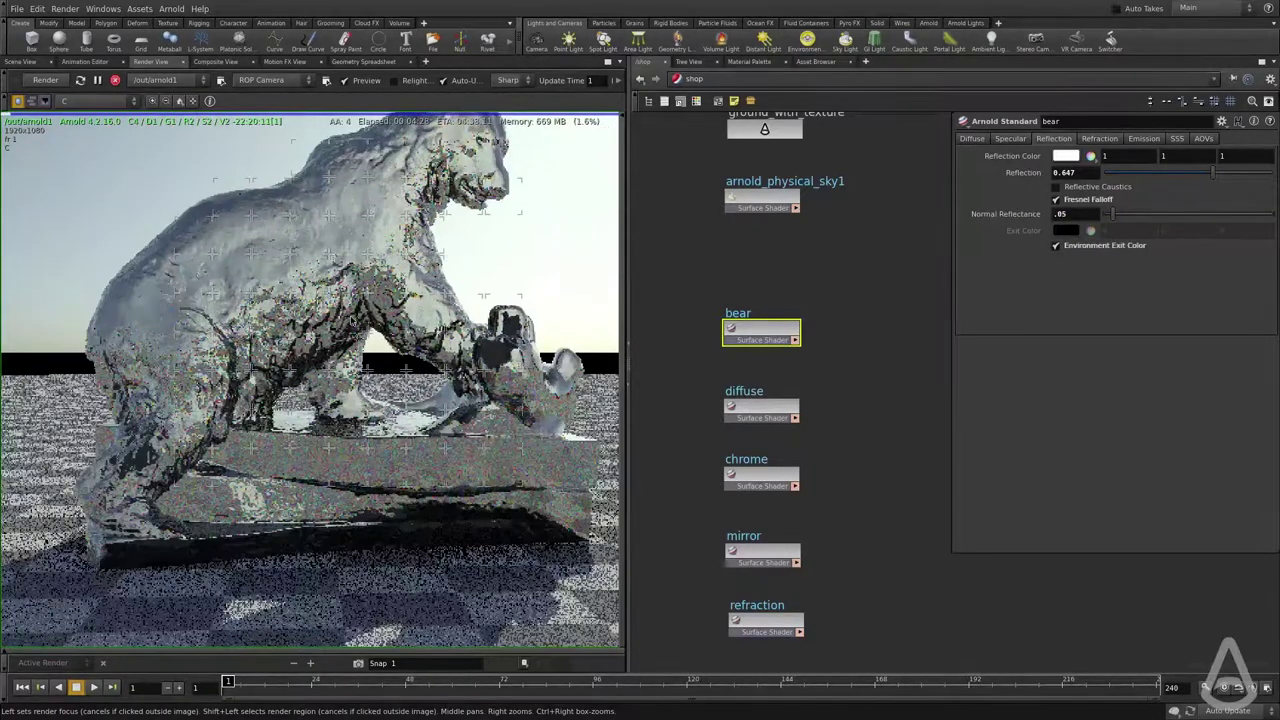
middle_click_drag(362, 384, 378, 398)
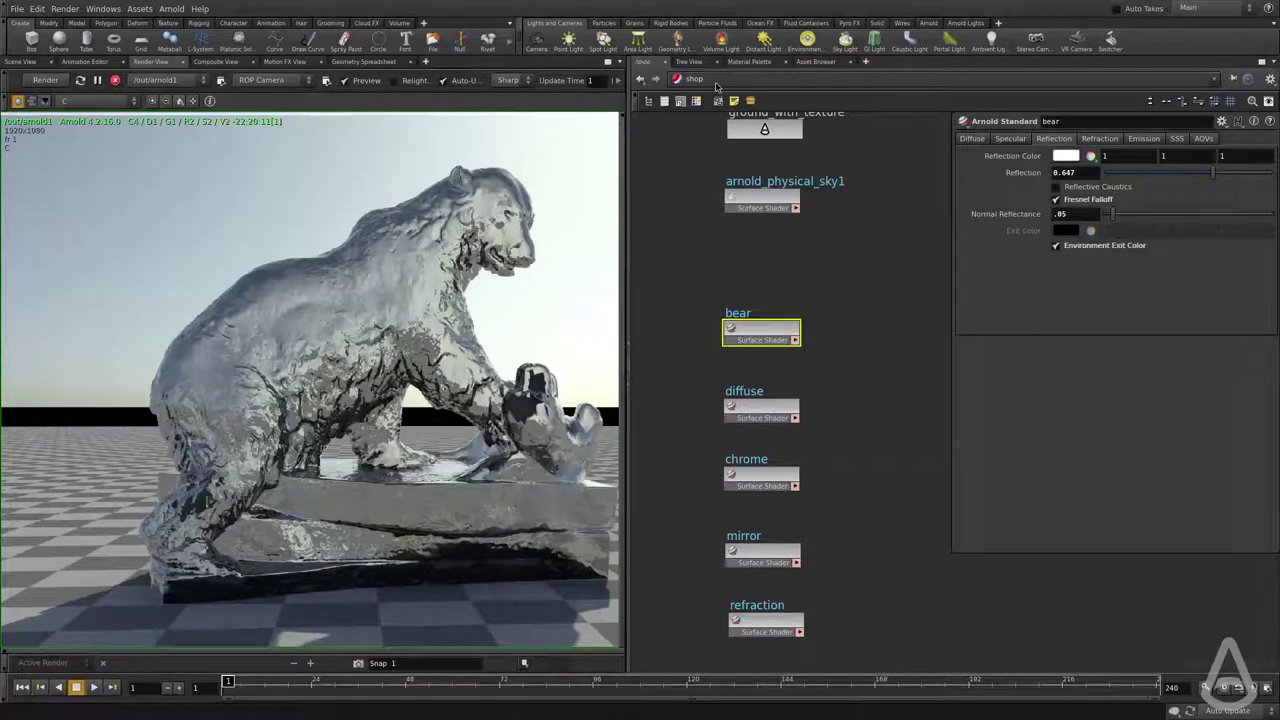
- Inside the arnold_physical_sky1 network, disable Camera background visibility on the OUT_environment node and re-render the scene
middle_click_drag(758, 256, 764, 389)
left_click(778, 329)
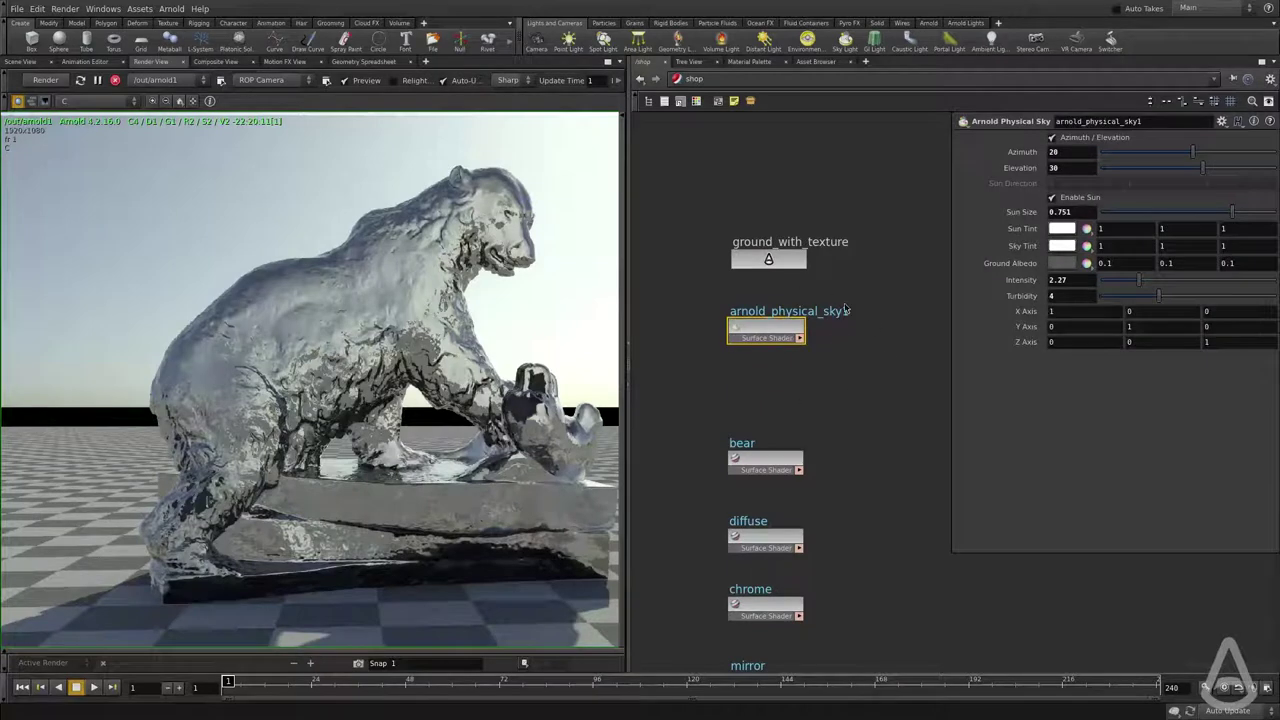
double_click(770, 330)
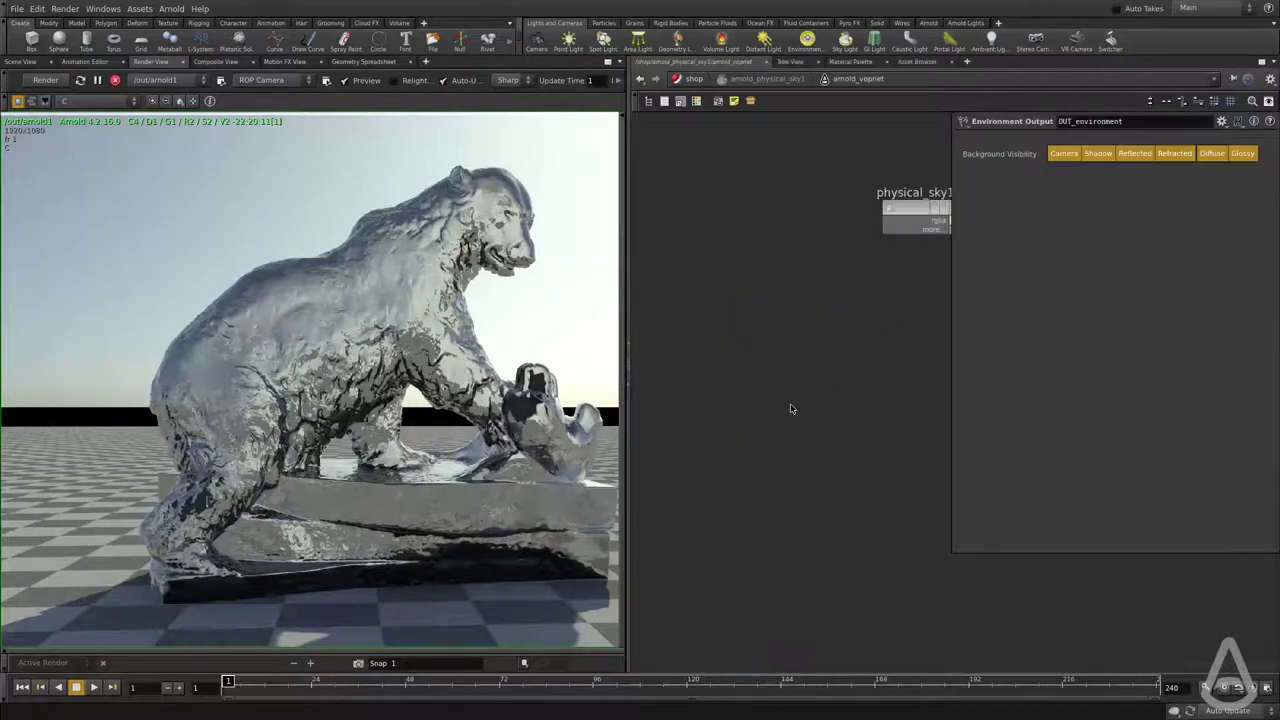
left_click_drag(873, 338, 775, 414)
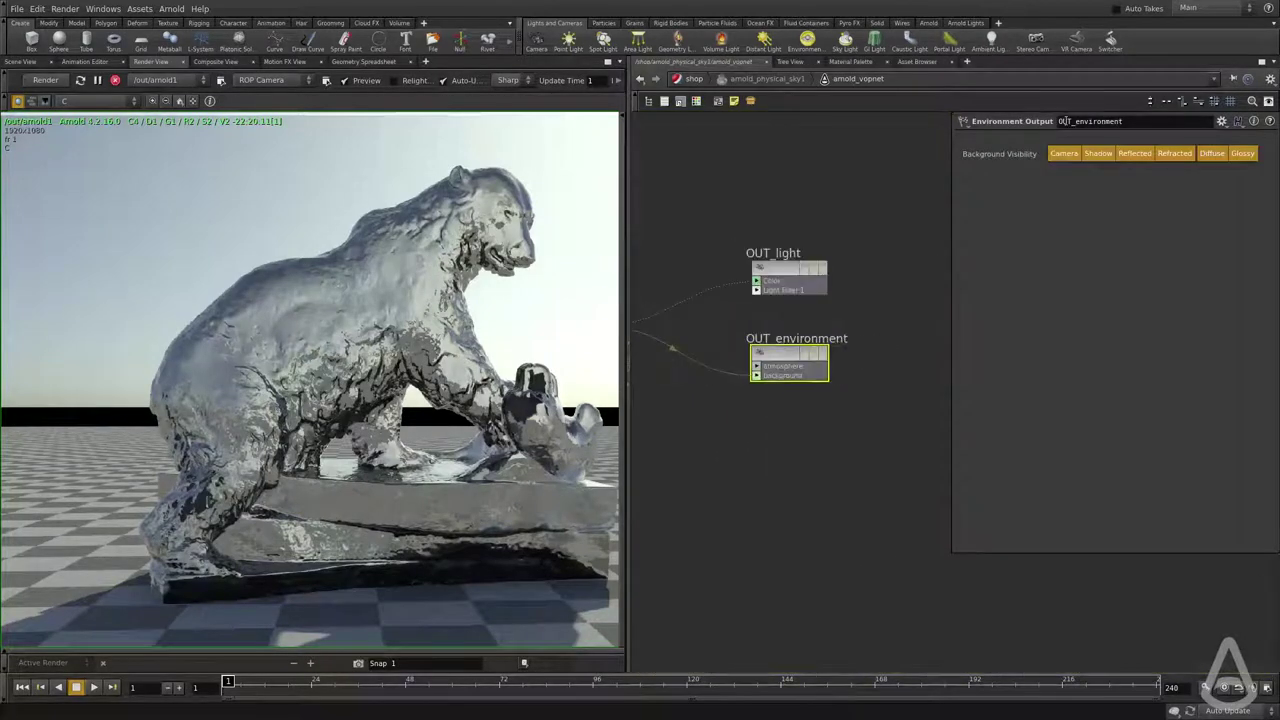
left_click(1062, 156)
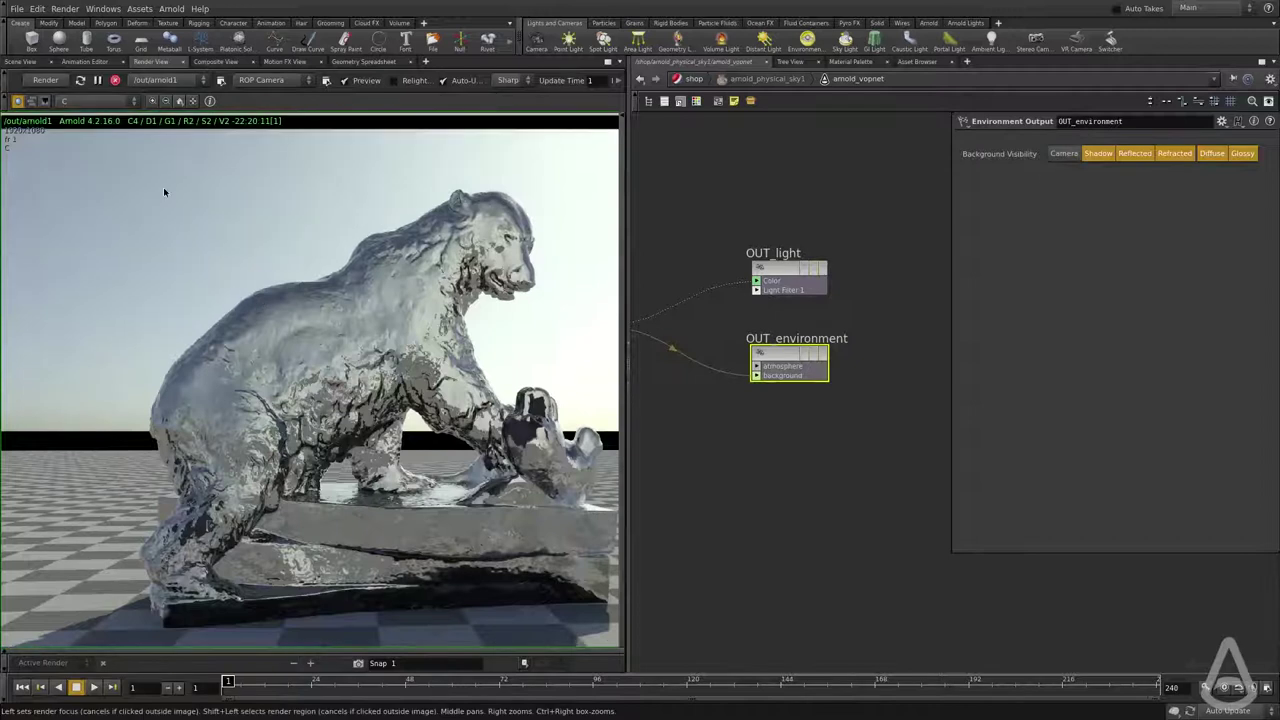
left_click(45, 80)
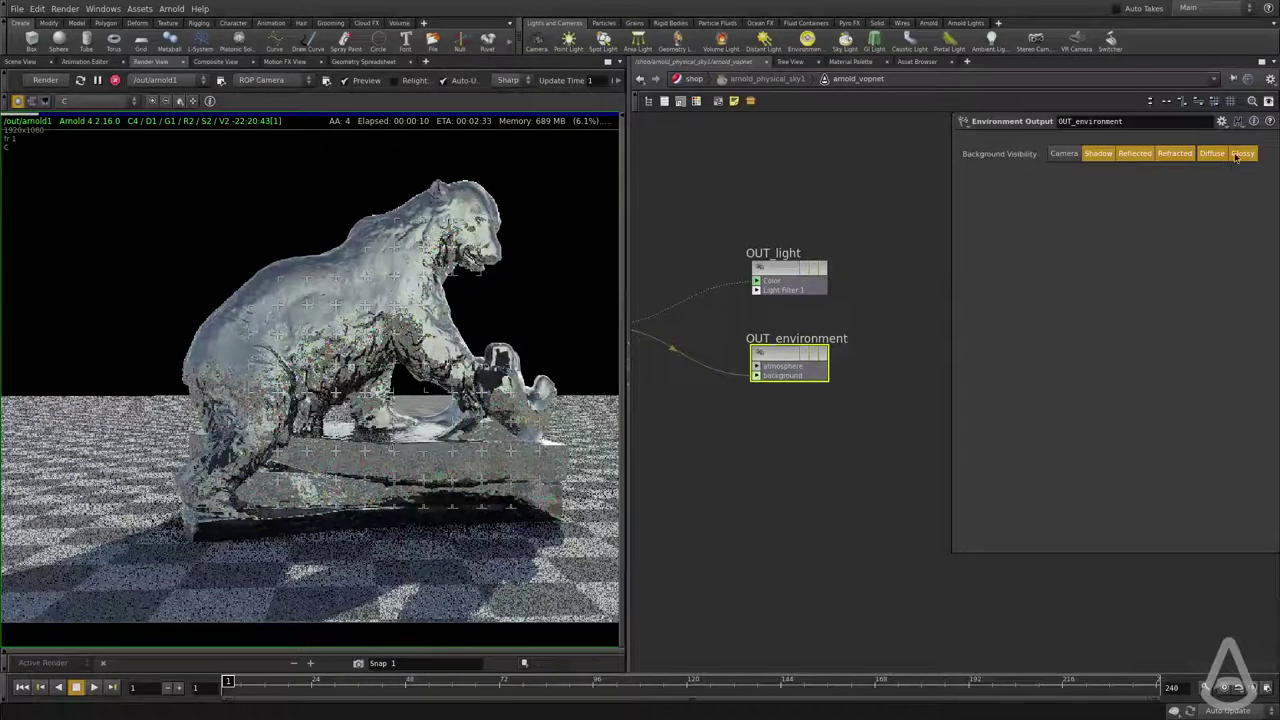
- Go back up from the sky's inner network to the top-level shop network
middle_click_drag(812, 179, 831, 194)
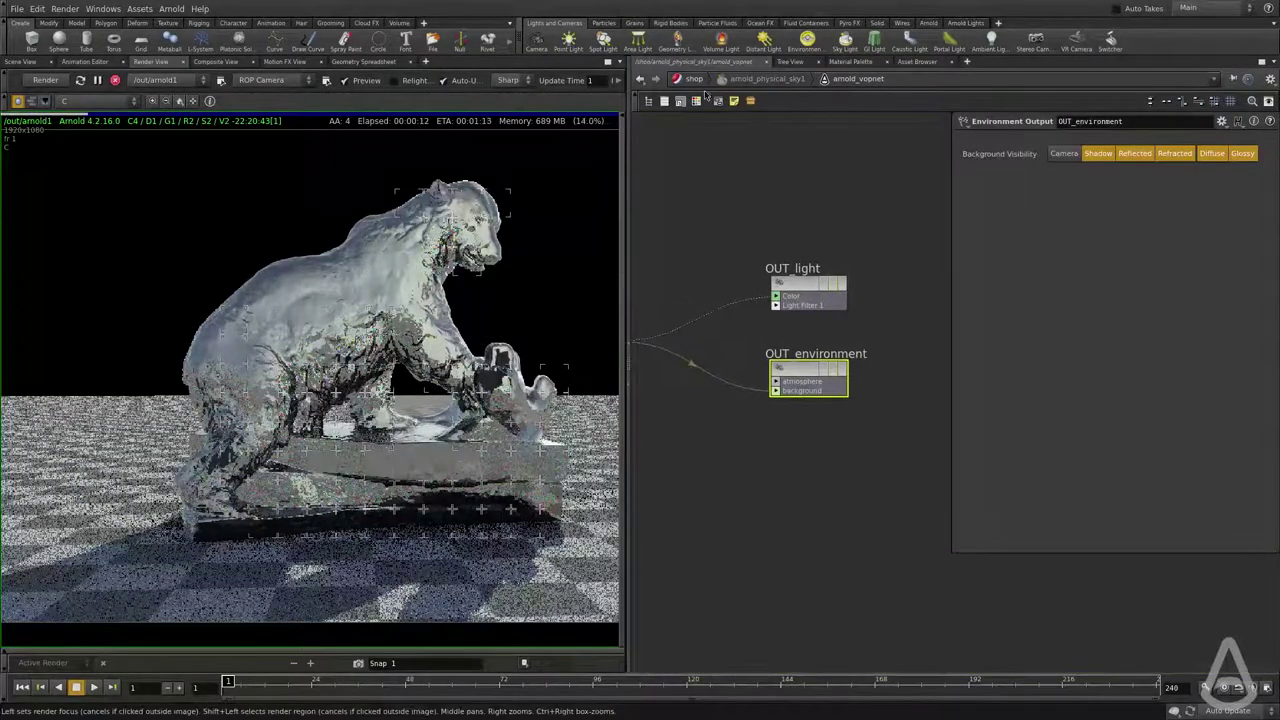
left_click(779, 83)
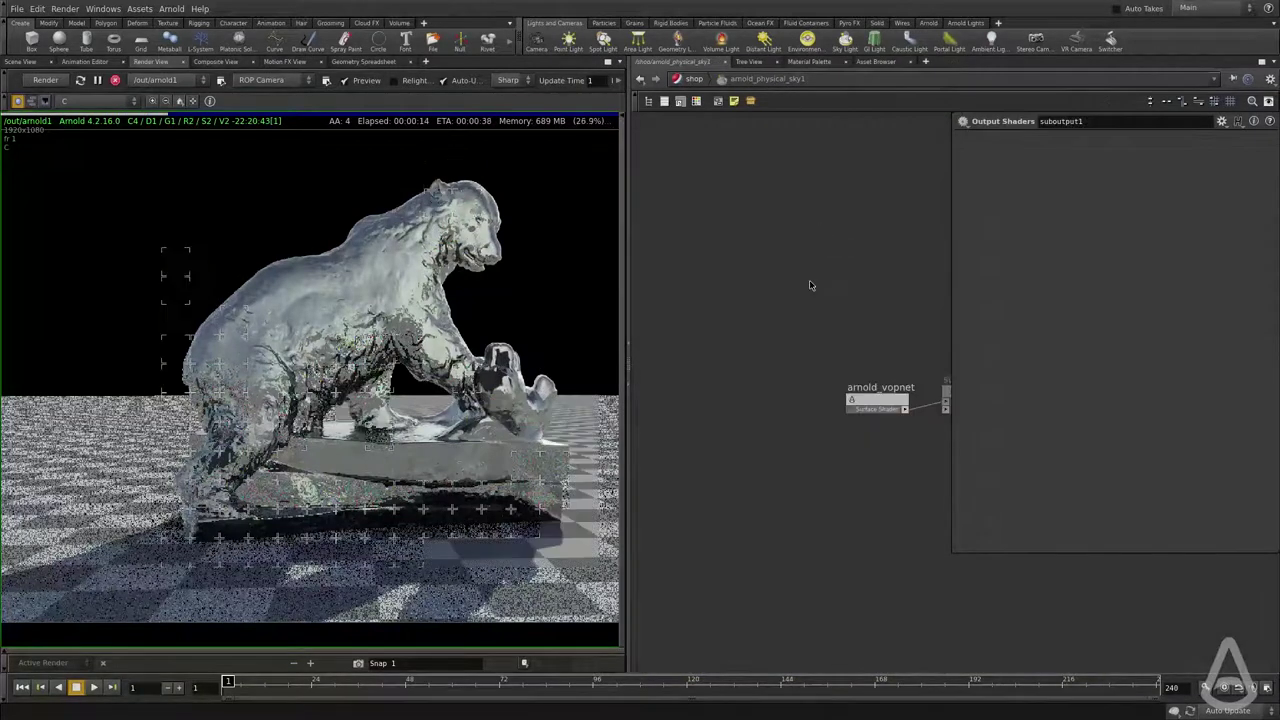
left_click(693, 79)
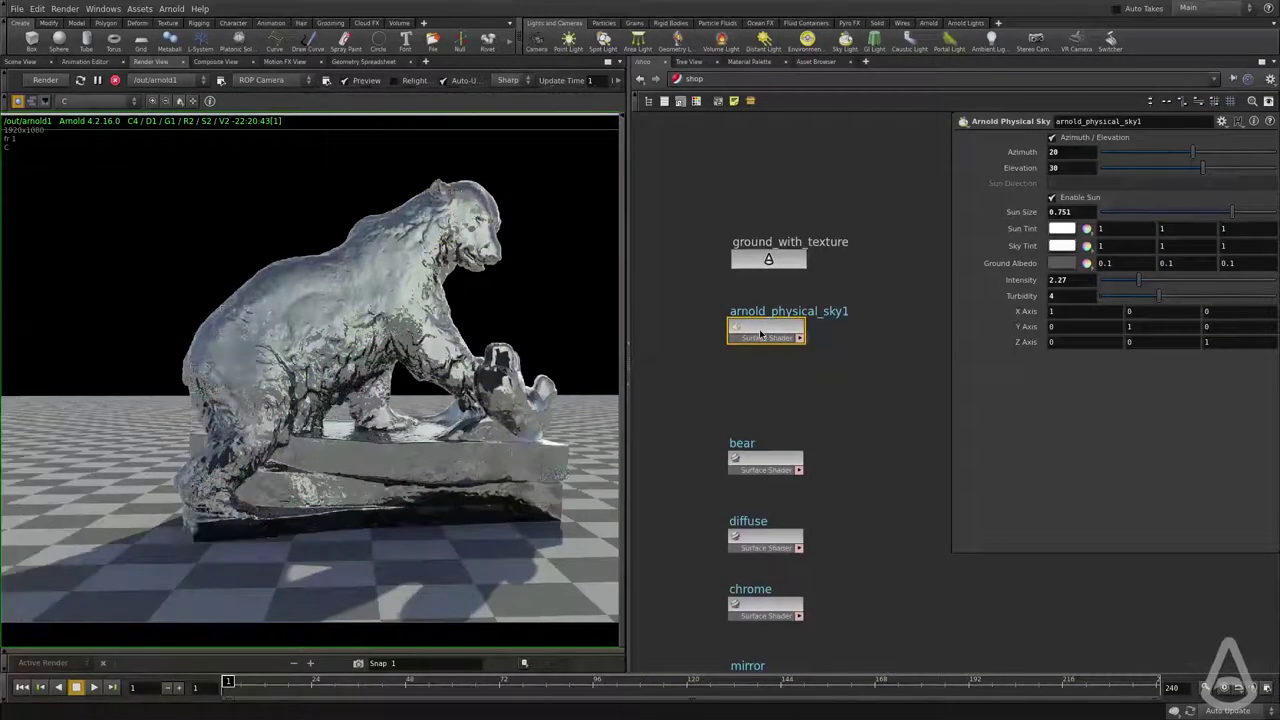
- Reopen the arnold_physical_sky1 inner network, move OUT_environment farther below OUT_light, and return to the shop network
double_click(776, 334)
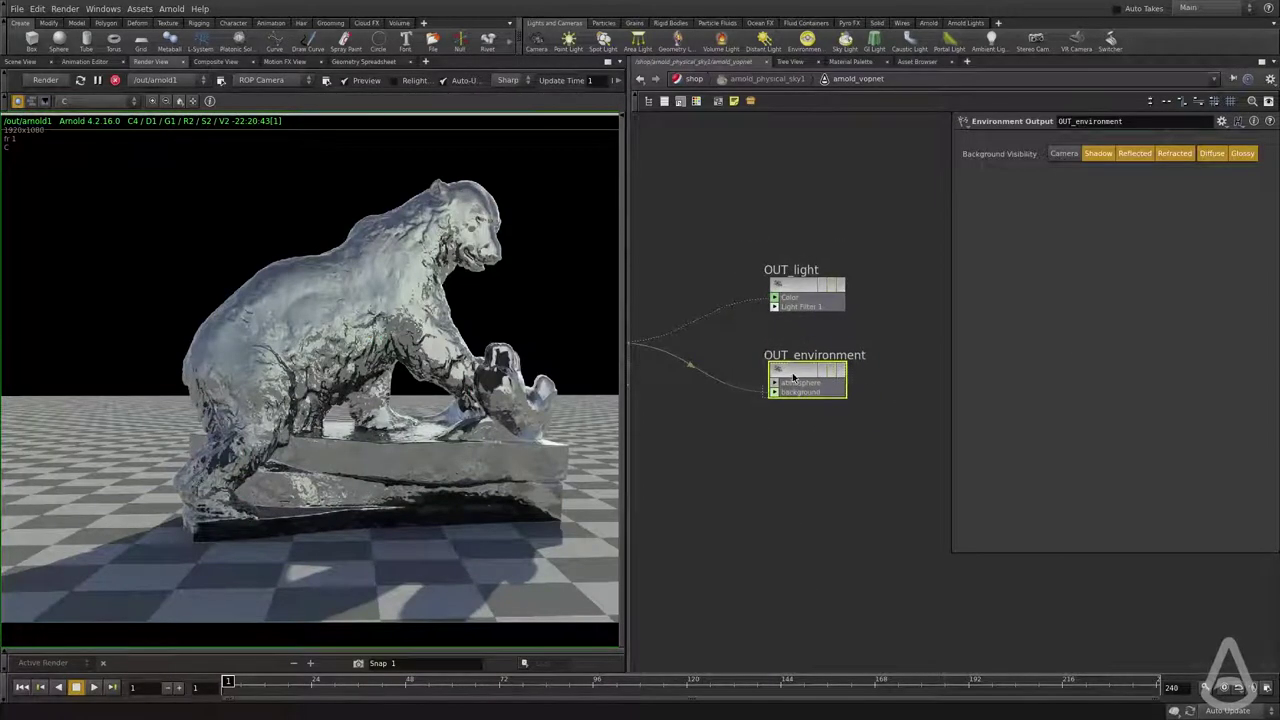
left_click_drag(803, 376, 802, 425)
scroll(846, 344, "down", 3)
scroll(834, 430, "up", 3)
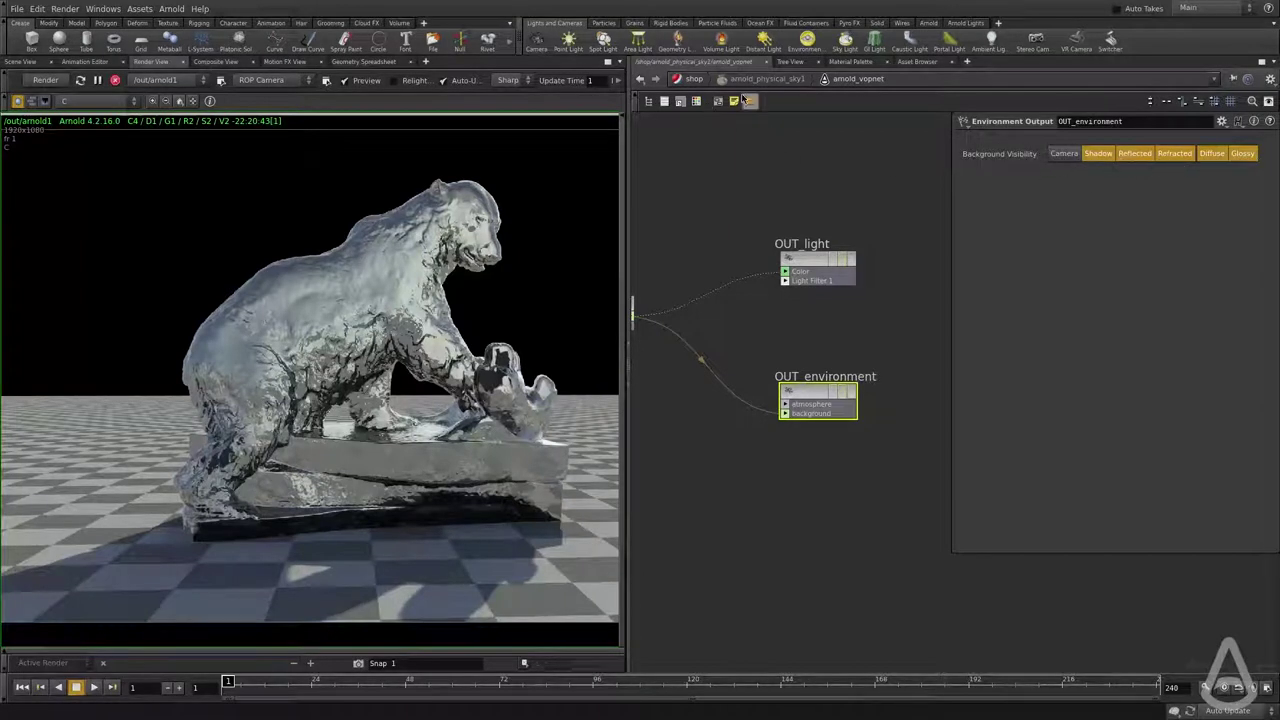
left_click(696, 80)
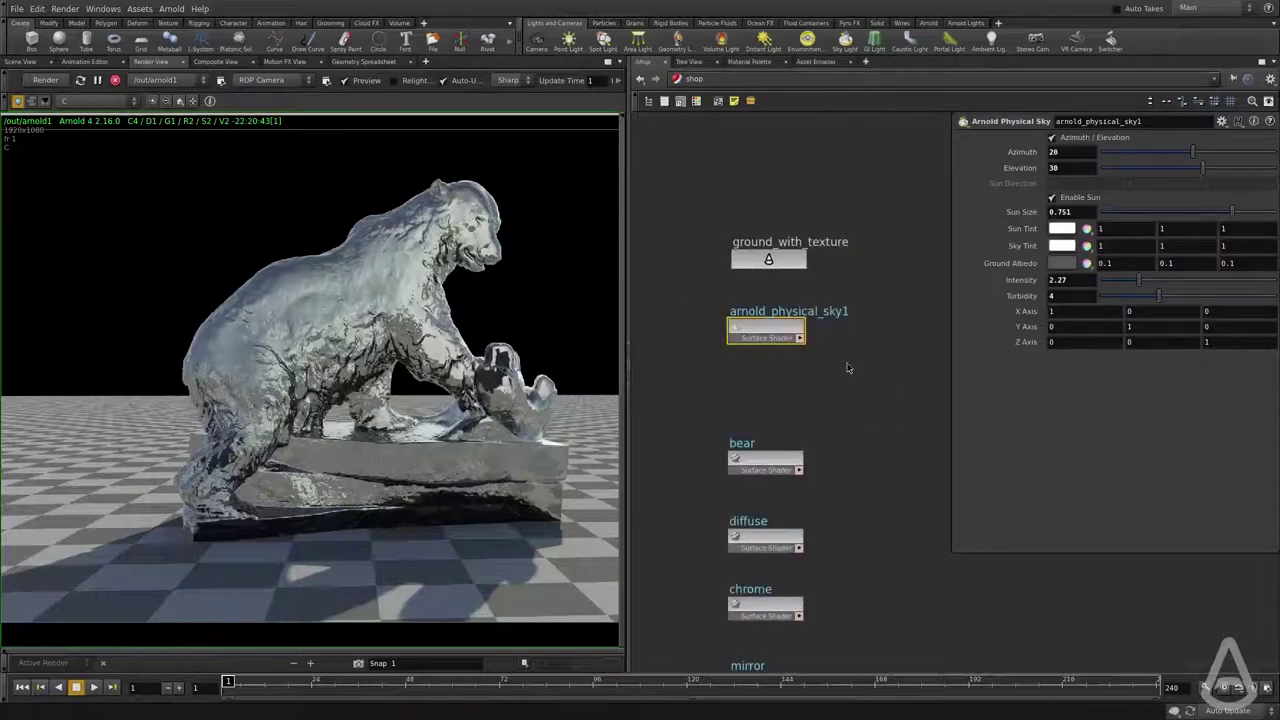
- Examine the reflections and refractions on the column of spheres and on the bear in the render
middle_click_drag(383, 403, 268, 385)
middle_click_drag(185, 388, 128, 376)
scroll(430, 413, "up", 3)
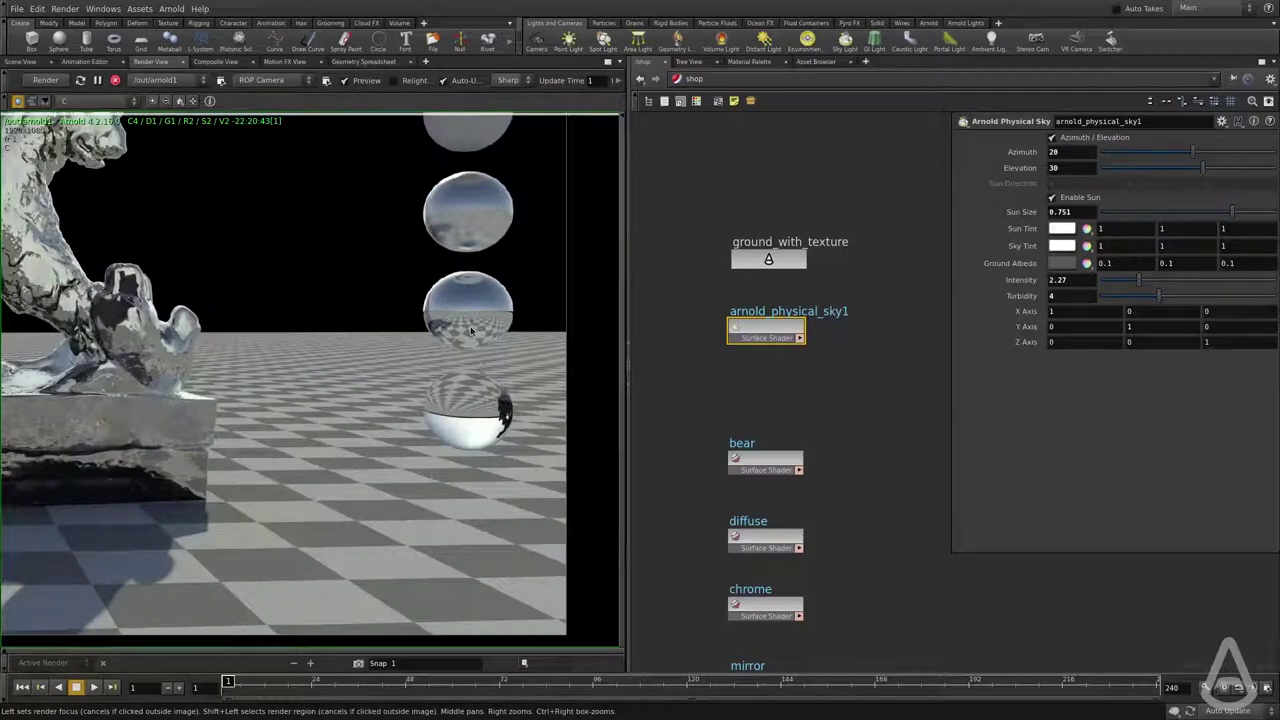
scroll(479, 306, "up", 2)
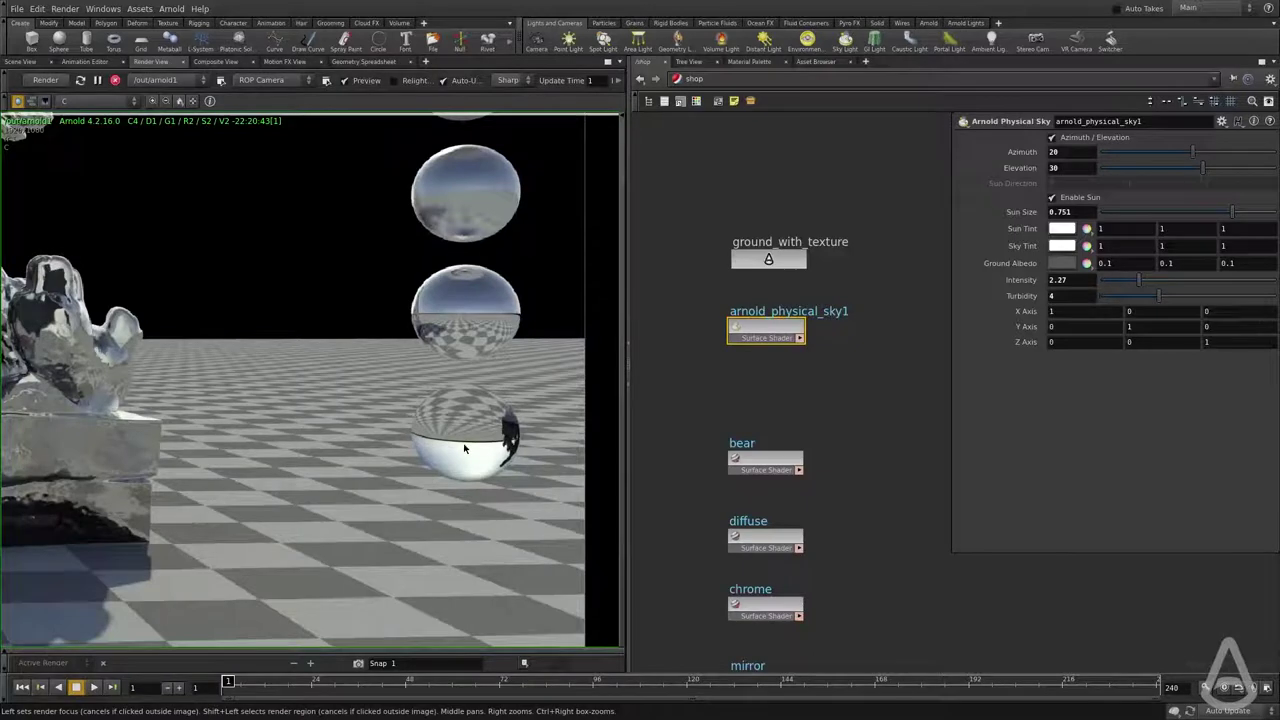
middle_click_drag(451, 183, 442, 322)
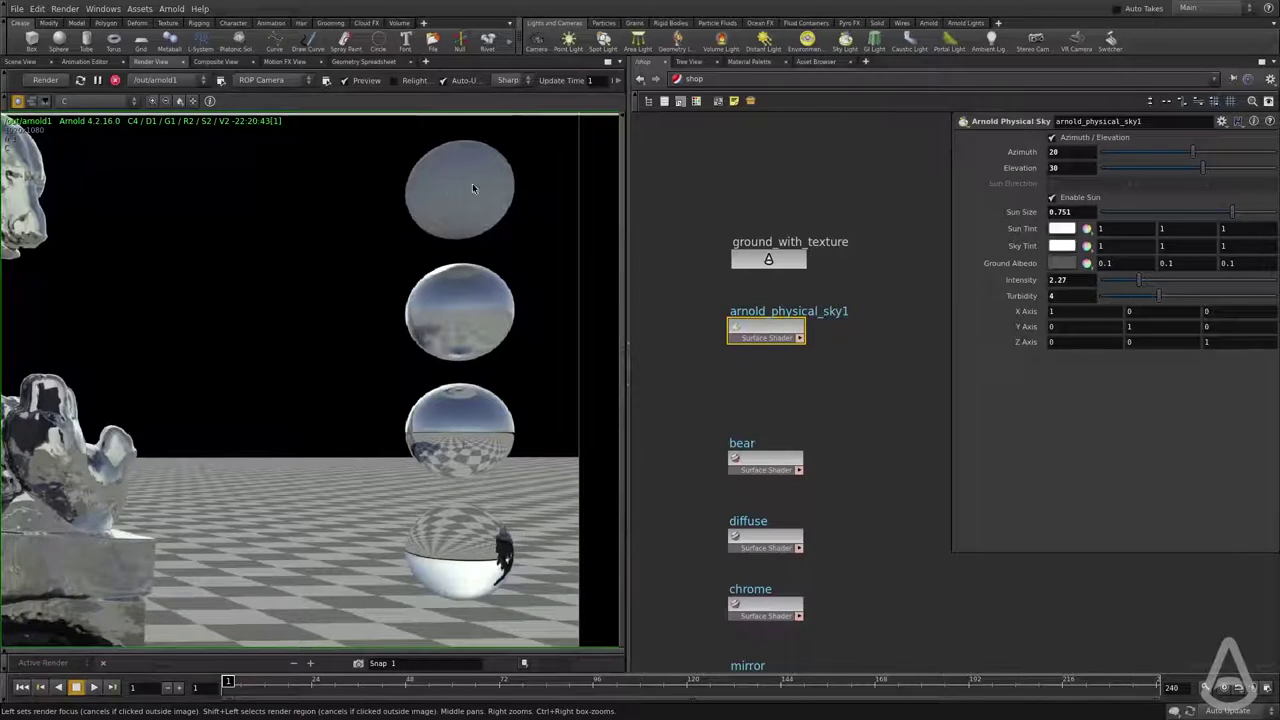
right_click_drag(446, 337, 145, 414)
middle_click_drag(145, 414, 479, 364)
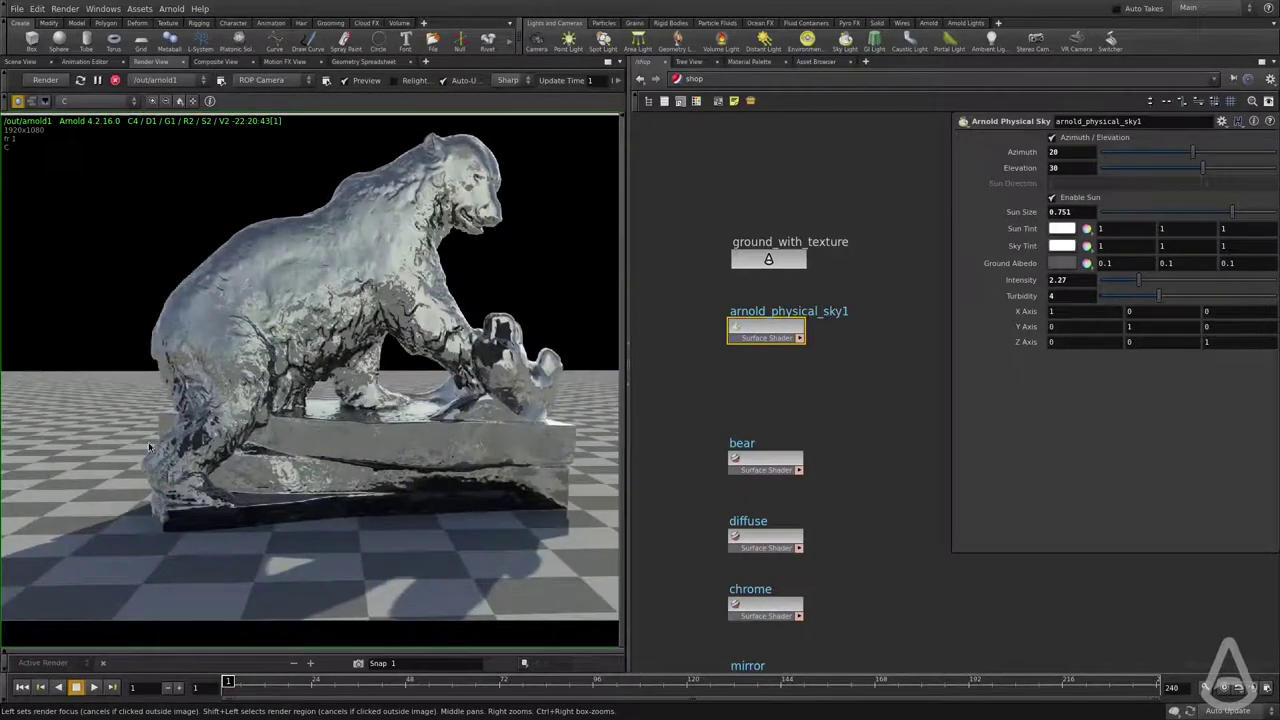
right_click_drag(385, 447, 440, 434)
middle_click_drag(440, 434, 422, 442)
- Go to the out network, enlarge the arnold1 parameter area and show its Sampling properties
left_click(692, 80)
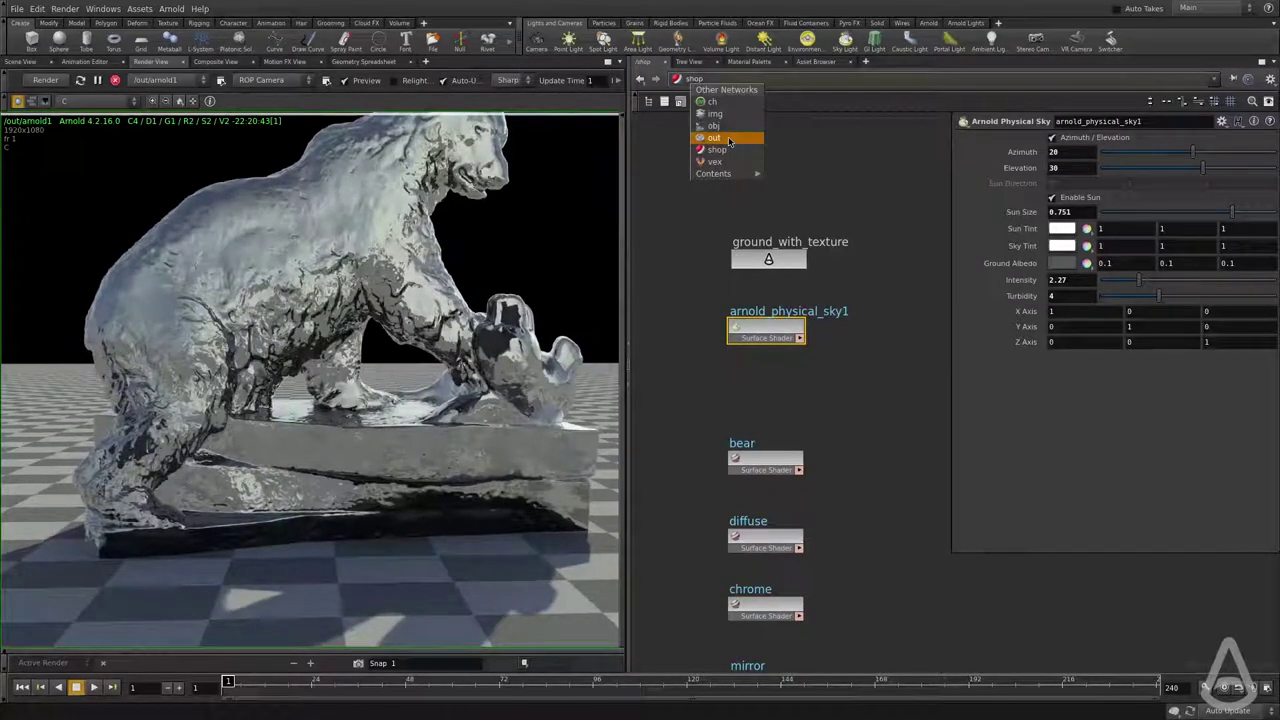
left_click(729, 138)
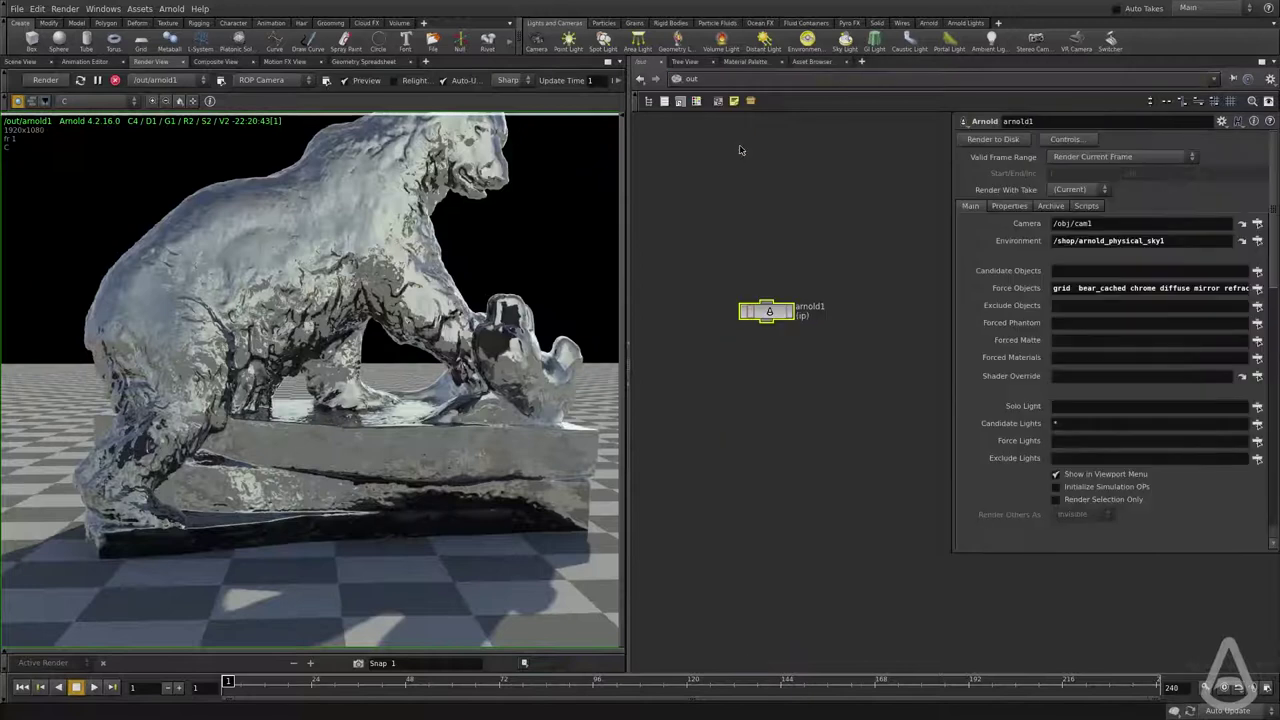
left_click(1001, 207)
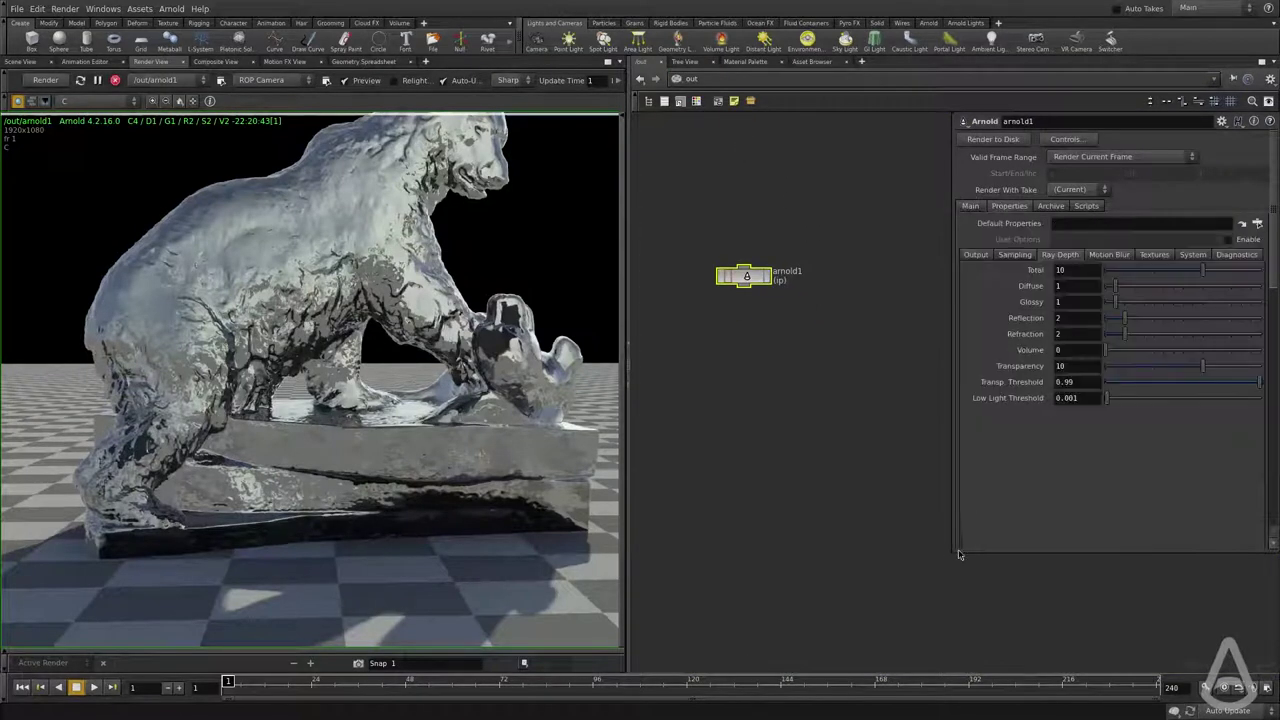
left_click_drag(956, 551, 917, 577)
left_click(978, 256)
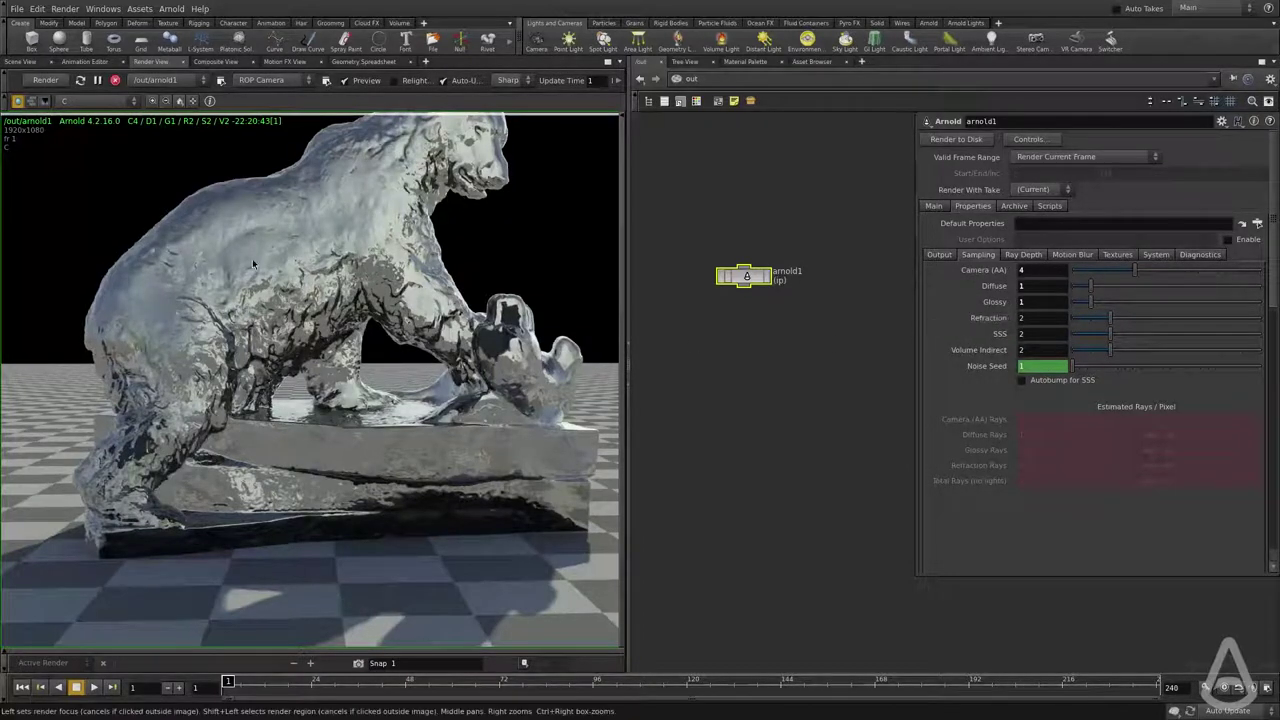
- In the arnold1 node's Ray Depth properties, set Refraction to 6 and check the bear's hind leg up close
middle_click_drag(228, 285, 282, 290)
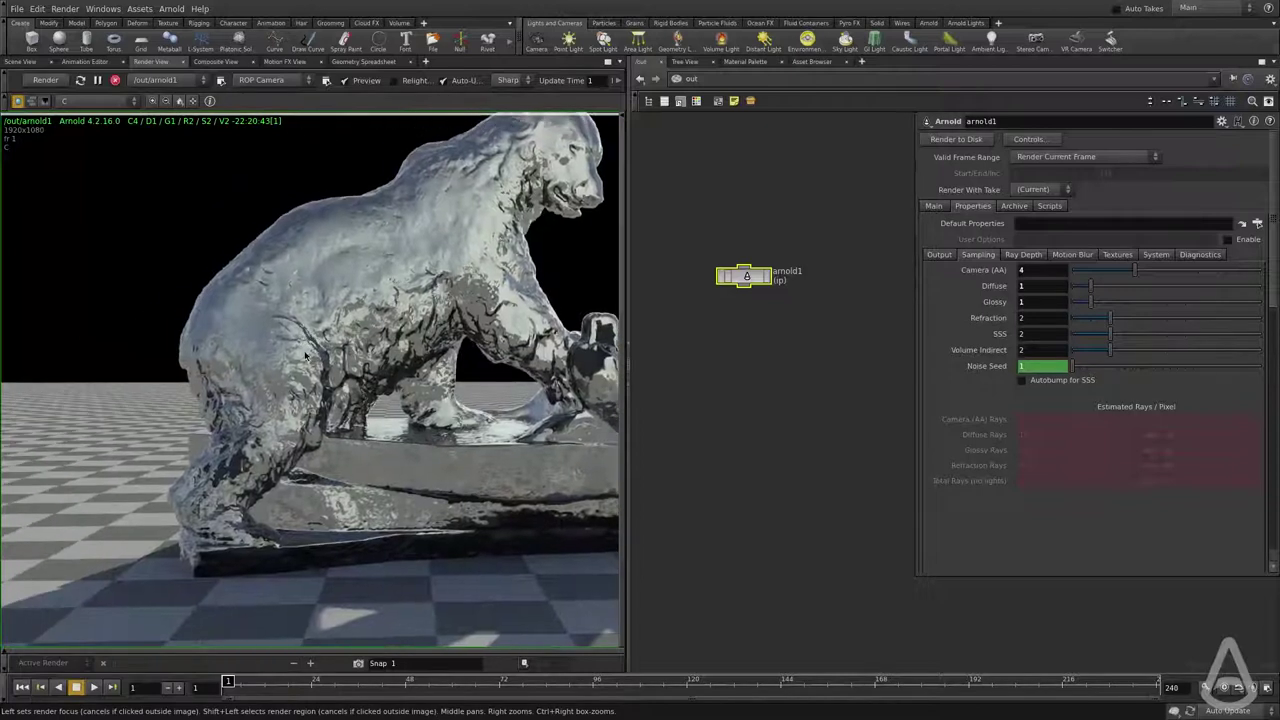
right_click_drag(305, 356, 323, 288)
right_click_drag(291, 355, 283, 308)
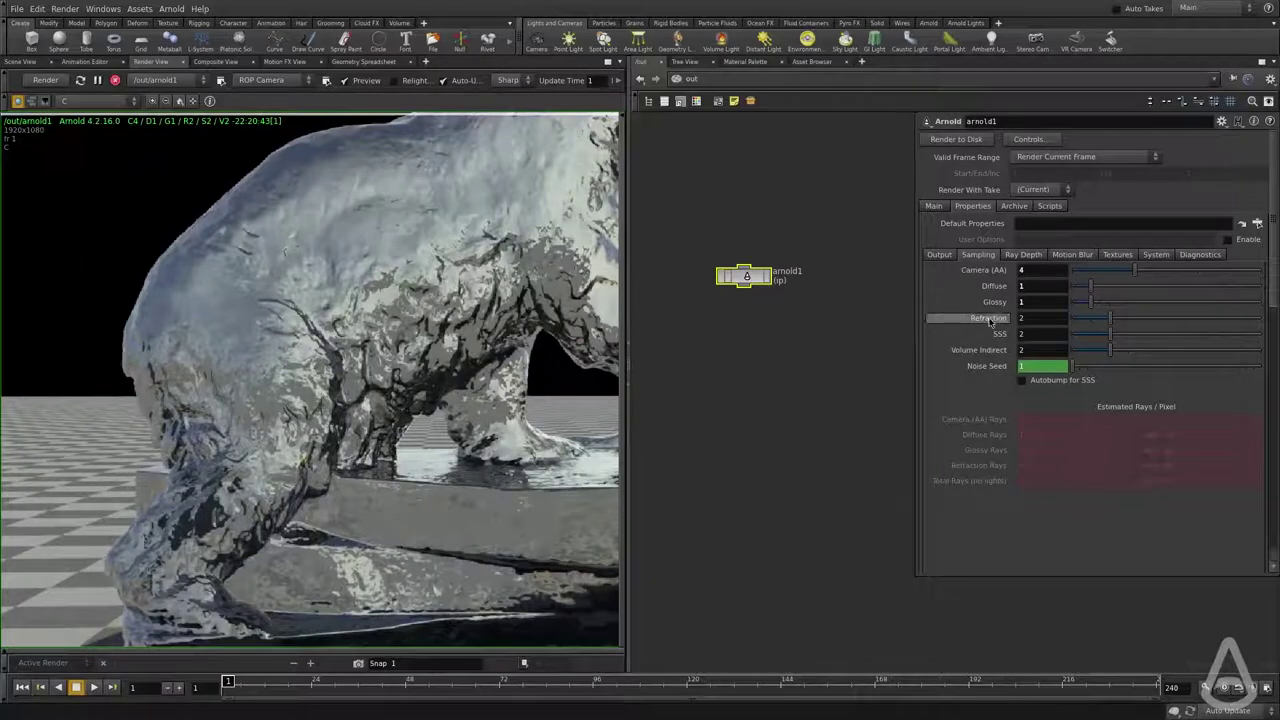
left_click(1021, 255)
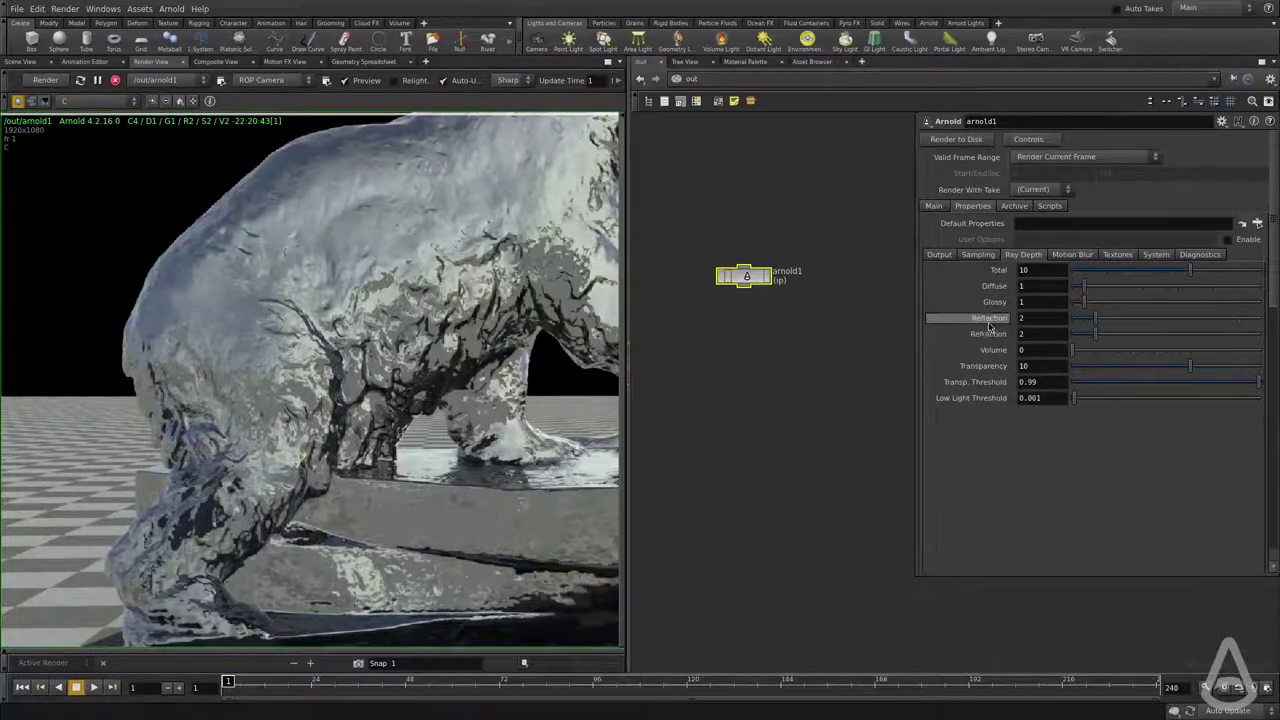
middle_click_drag(470, 412, 418, 376)
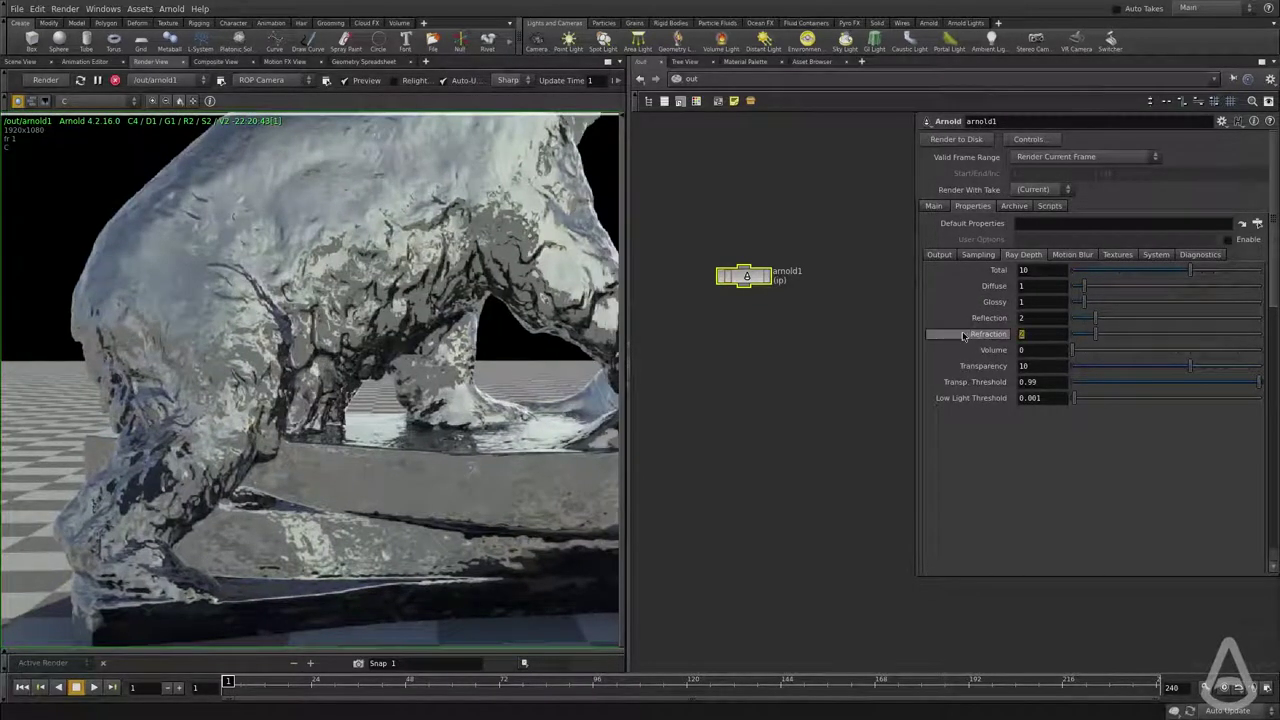
type("6")
key("Return")
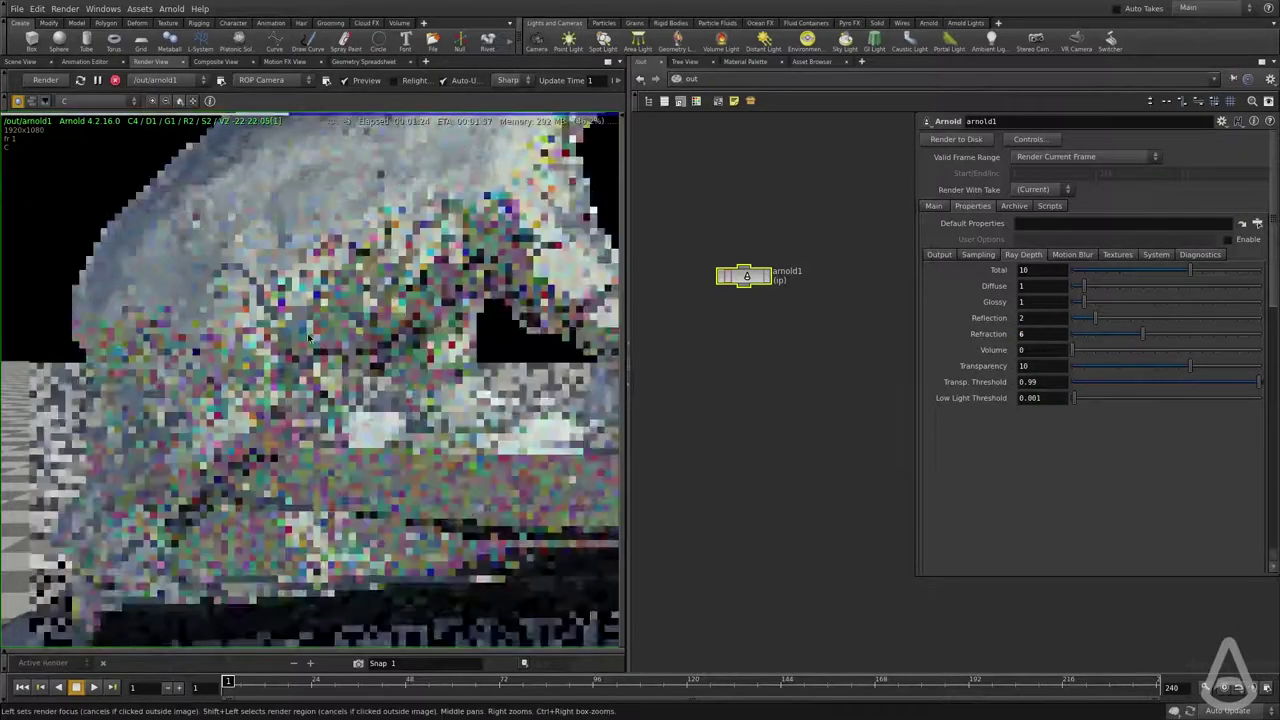
- Inspect the updated refraction on the bear and set the Reflection ray depth to 6
scroll(404, 357, "up", 2)
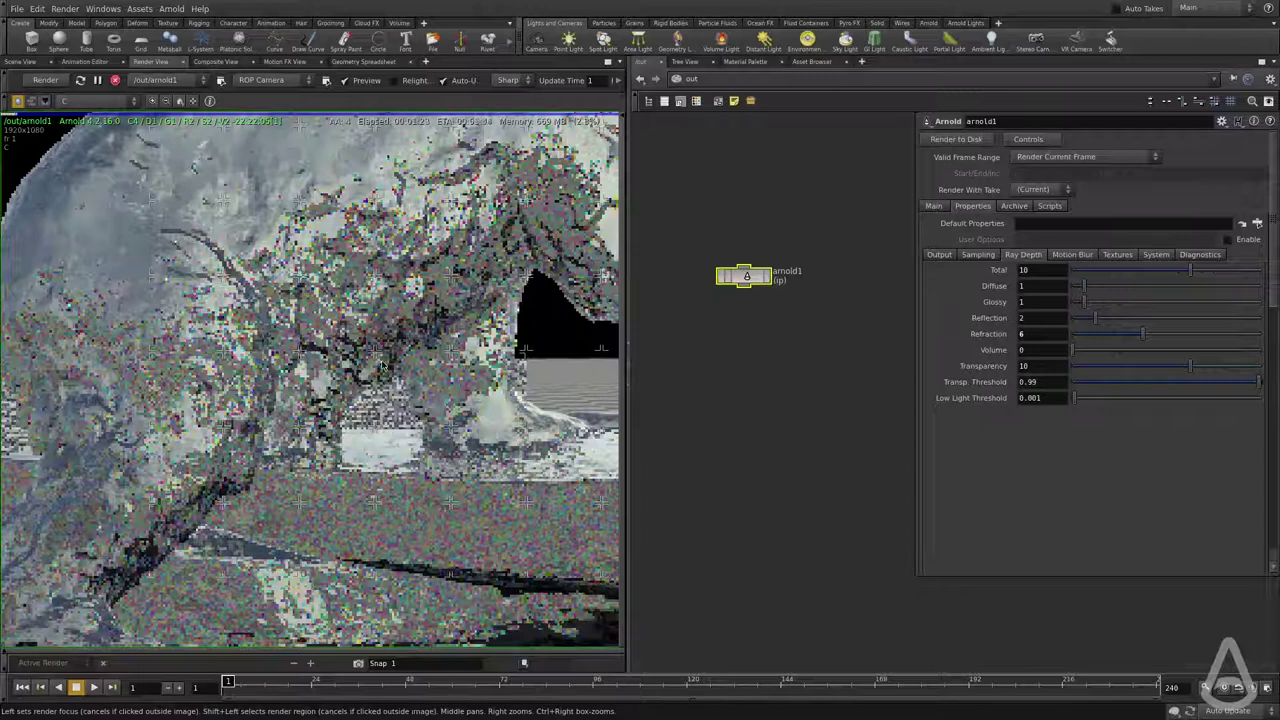
scroll(206, 532, "down", 2)
middle_click_drag(198, 554, 226, 470)
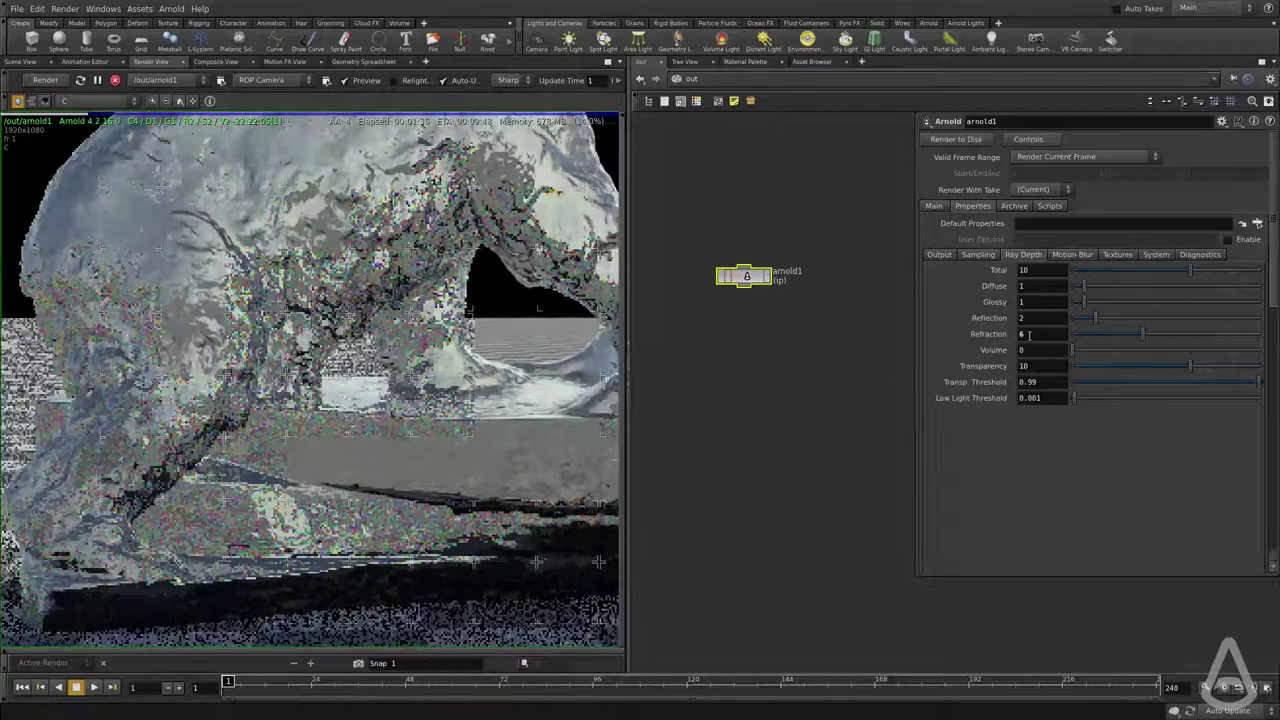
left_click_drag(1029, 319, 985, 321)
type("6")
key("Return")
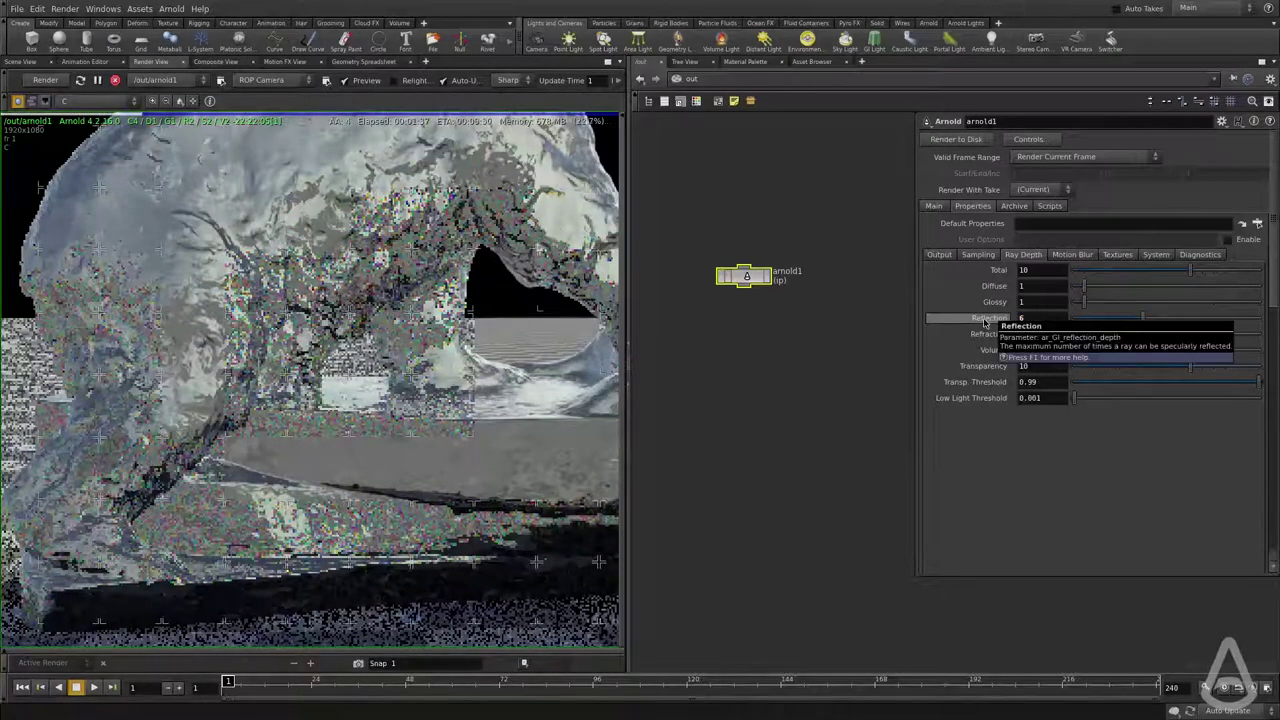